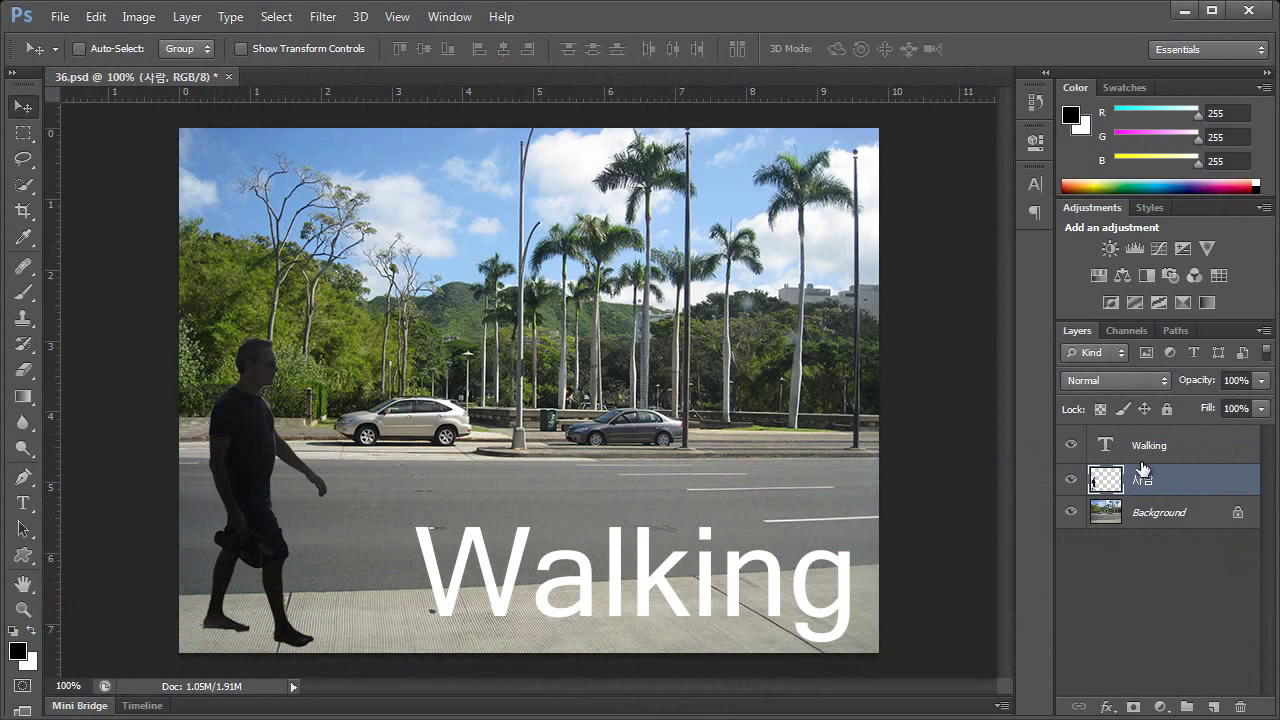
- Toggle the visibility of the 사람 layer off and on, and open its layer style settings
left_click(1073, 480)
left_click(1073, 480)
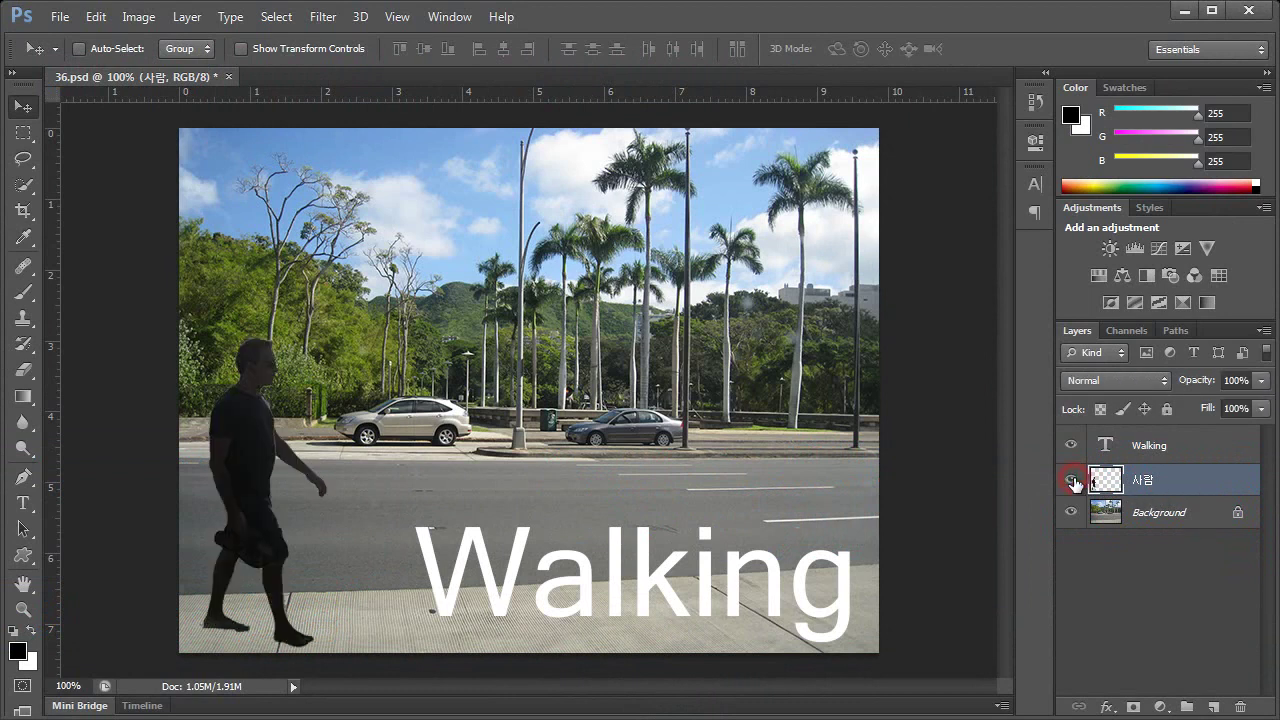
double_click(1181, 483)
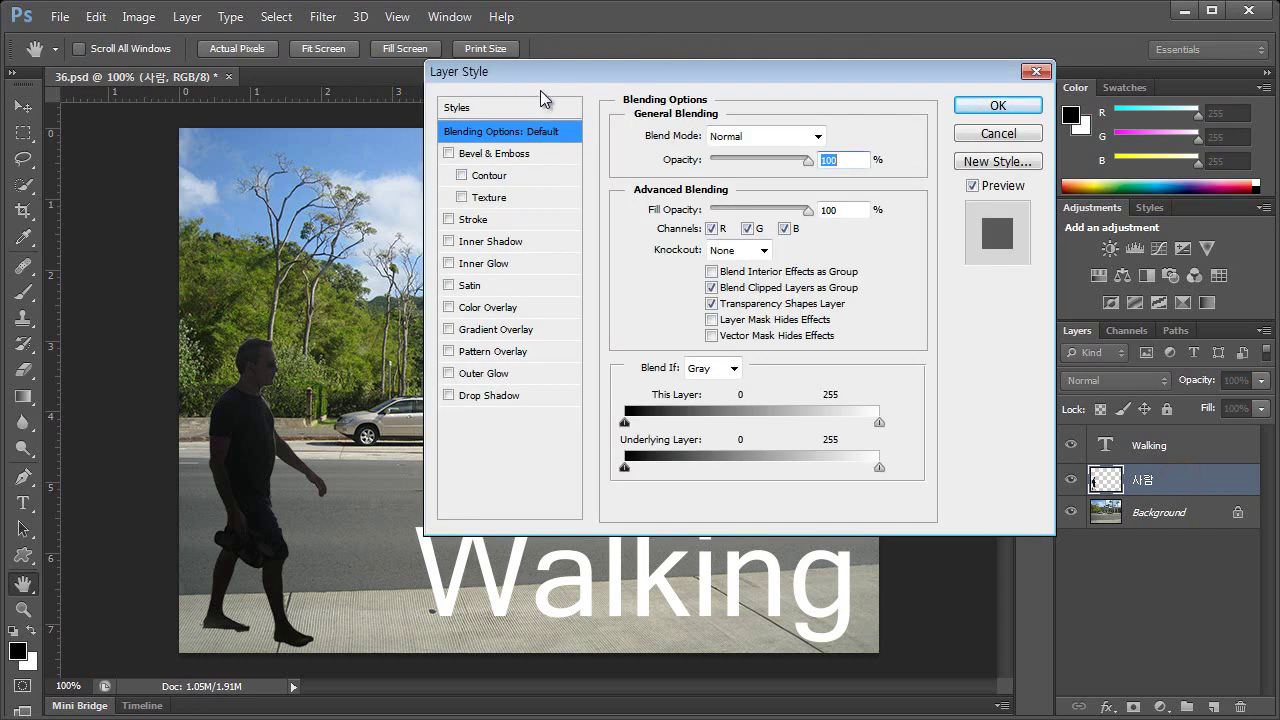
- Add a Color Overlay effect to the 사람 layer and change its colour to yellow-green
left_click(451, 307)
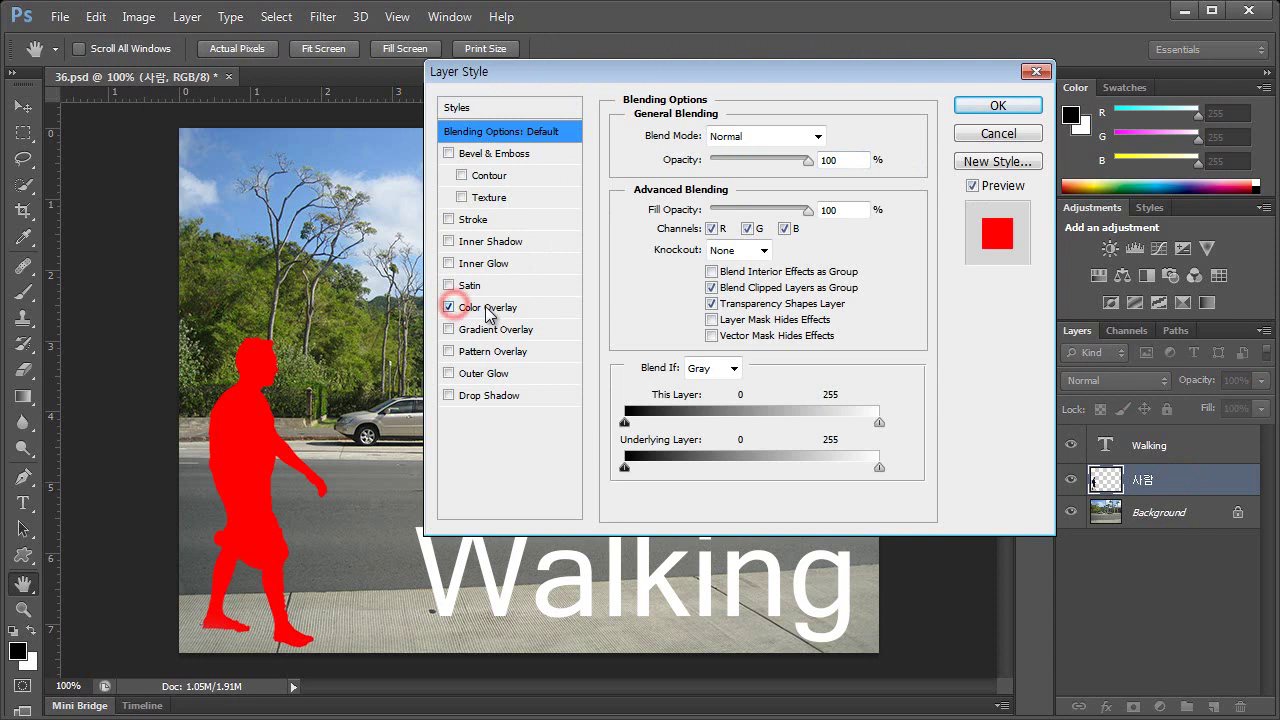
left_click(487, 309)
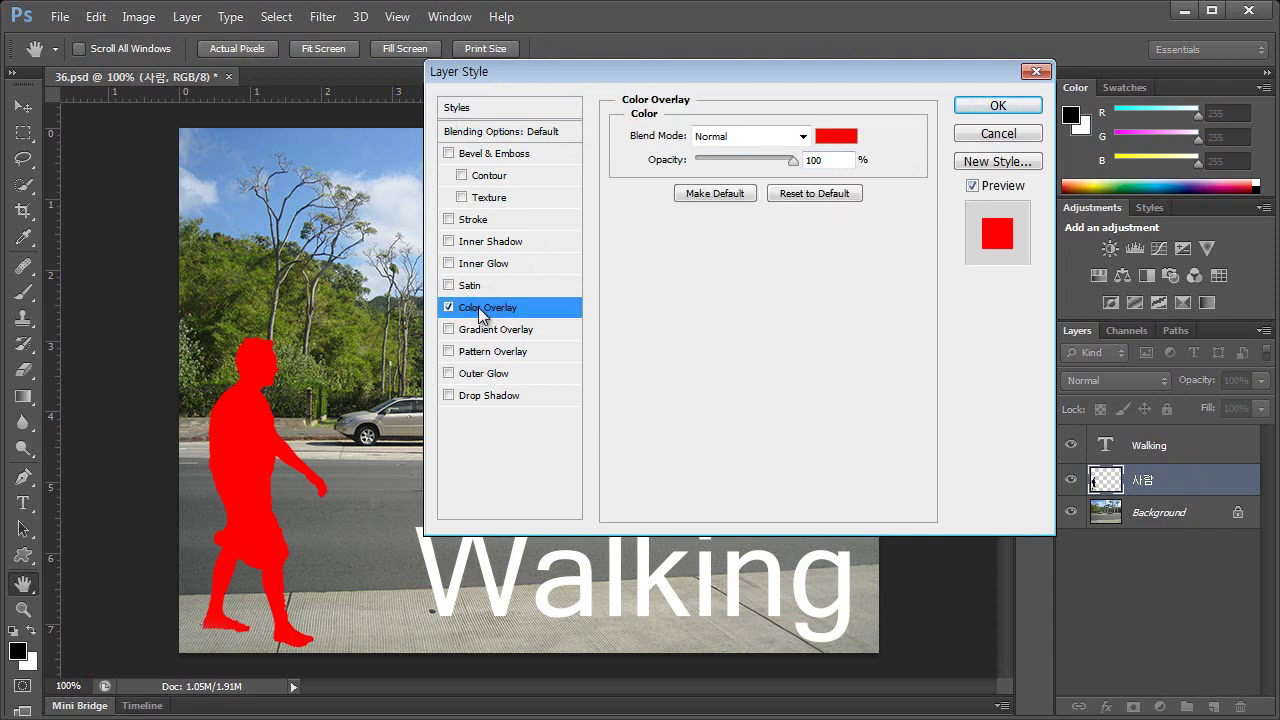
left_click(836, 136)
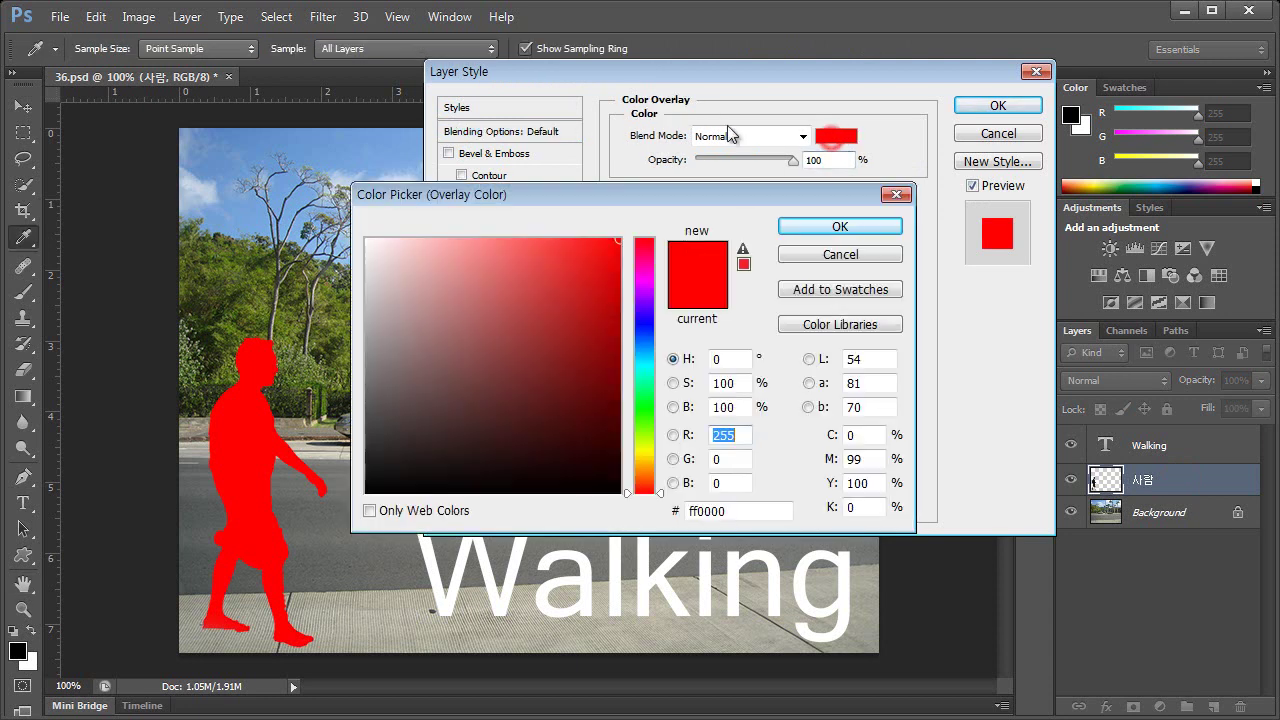
left_click(645, 447)
left_click(533, 262)
left_click(814, 236)
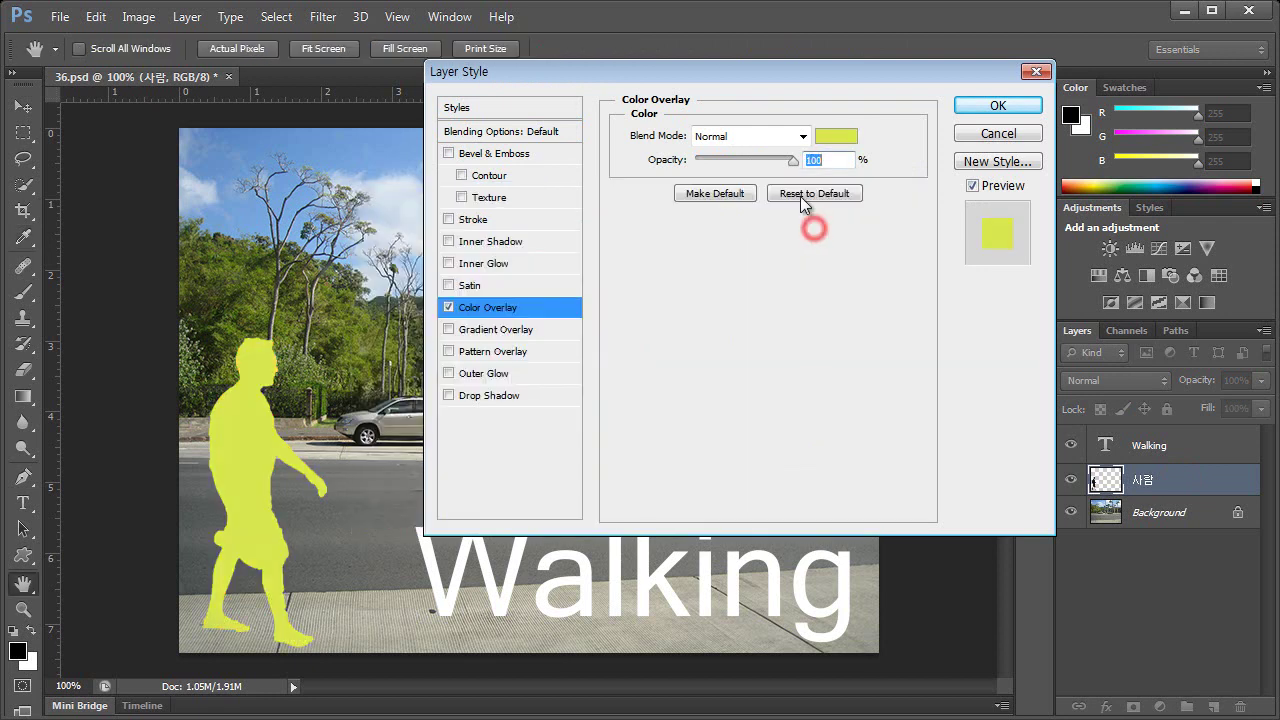
- Lower the Color Overlay opacity to 18% and set its colour to e4ff00
left_click_drag(793, 160, 713, 165)
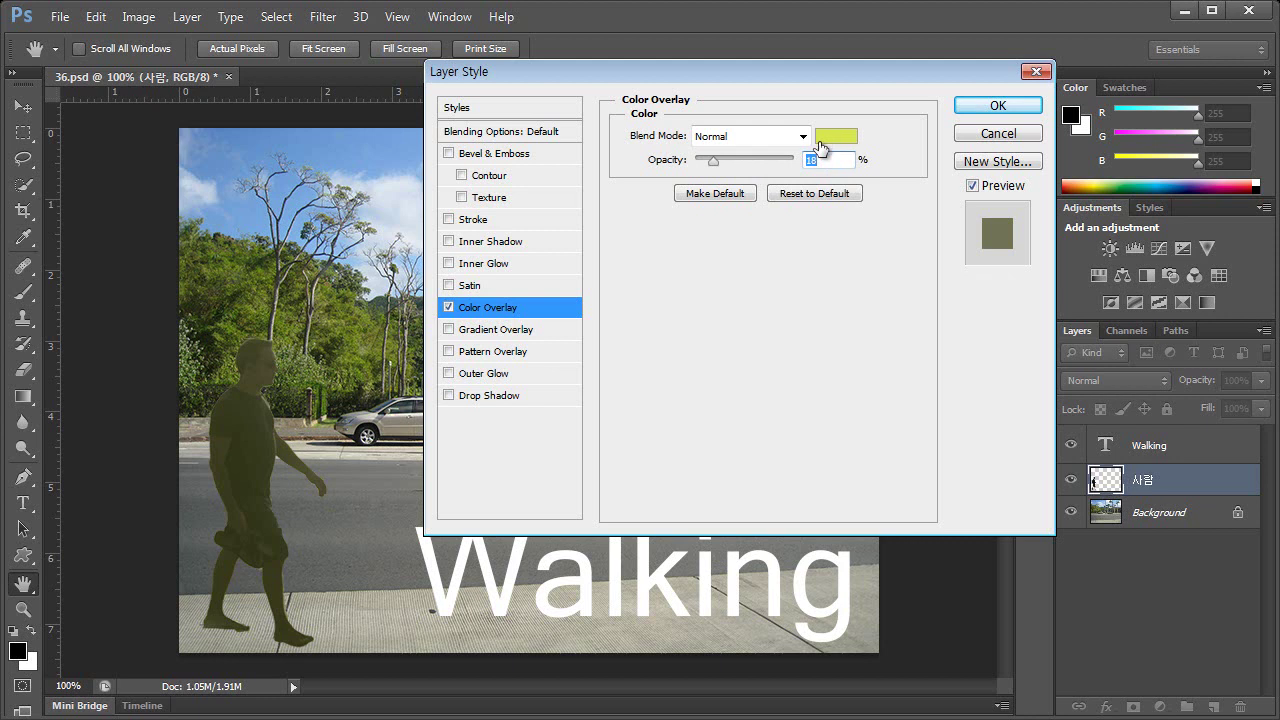
left_click(825, 142)
left_click(578, 269)
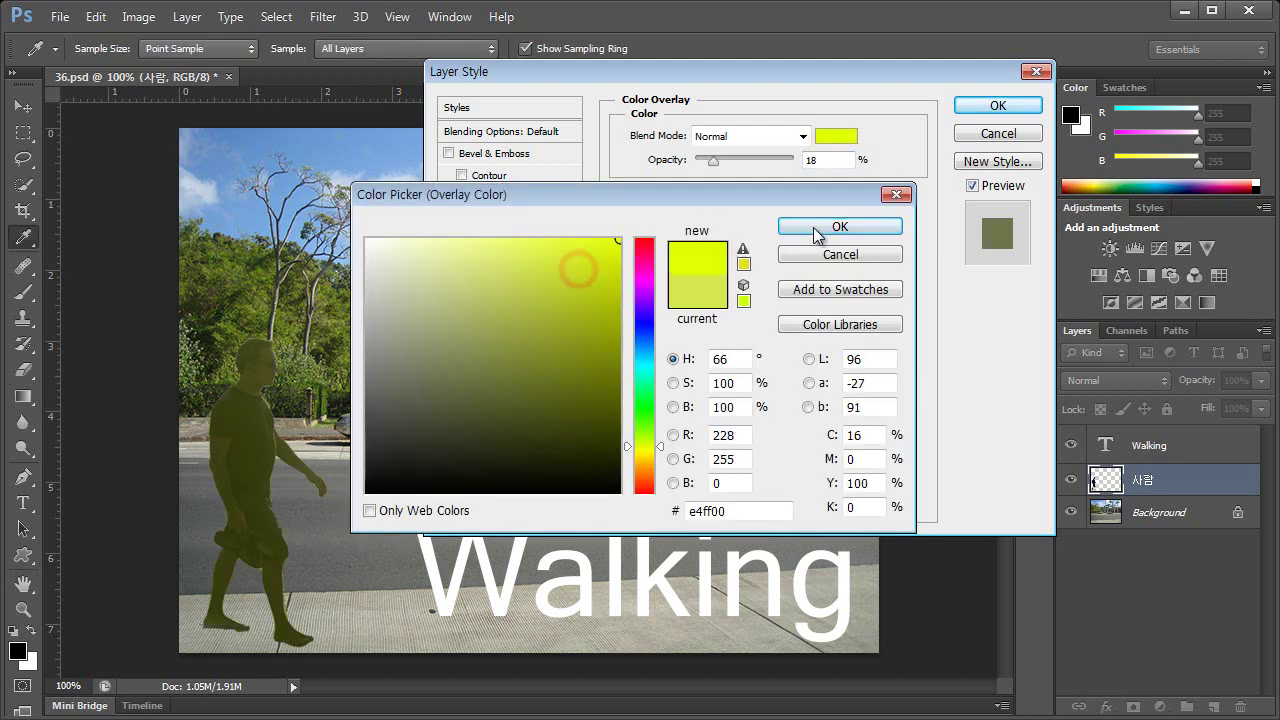
left_click(808, 226)
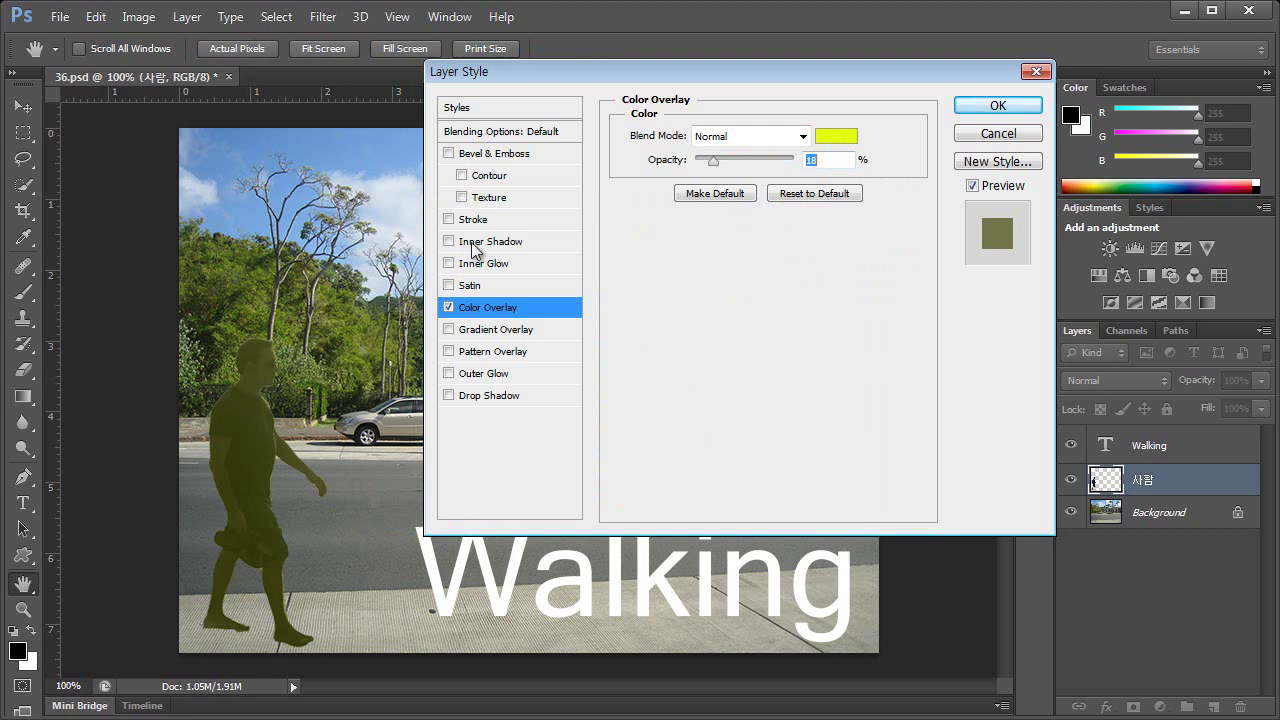
- Try the Color Dodge, Overlay and Pin Light blend modes on the Color Overlay, and switch the effect off
left_click(722, 136)
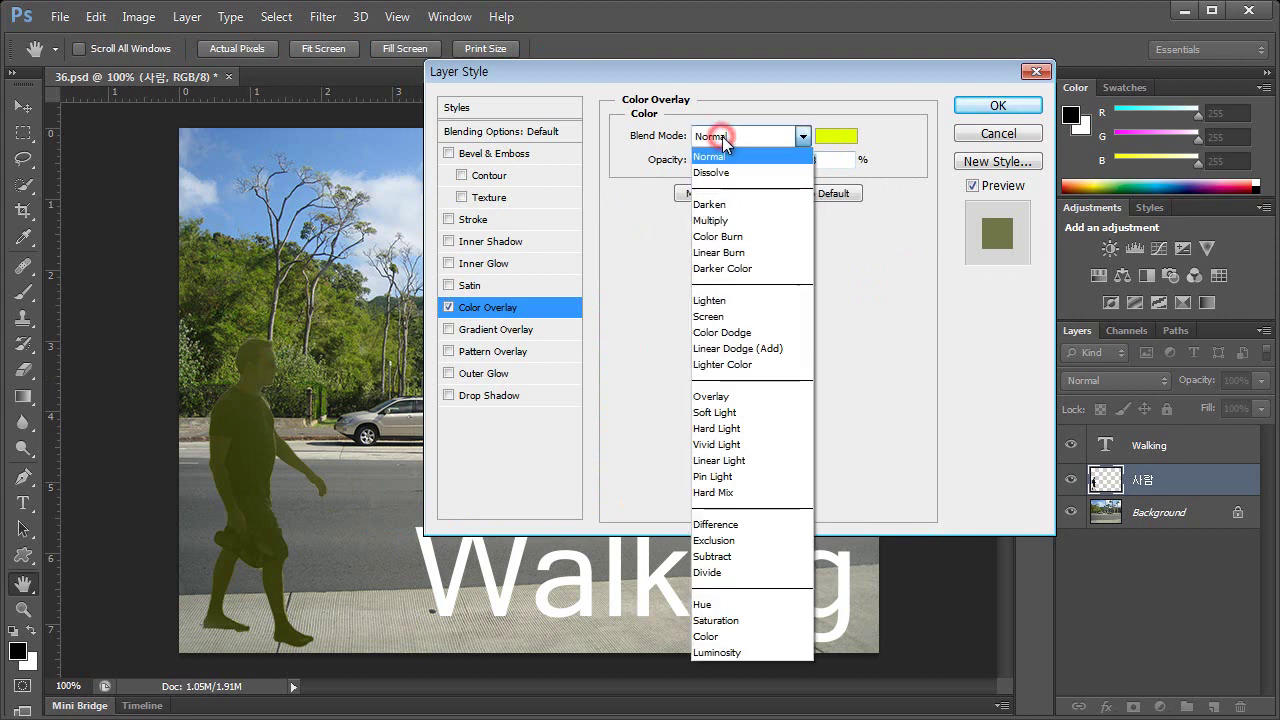
left_click(716, 334)
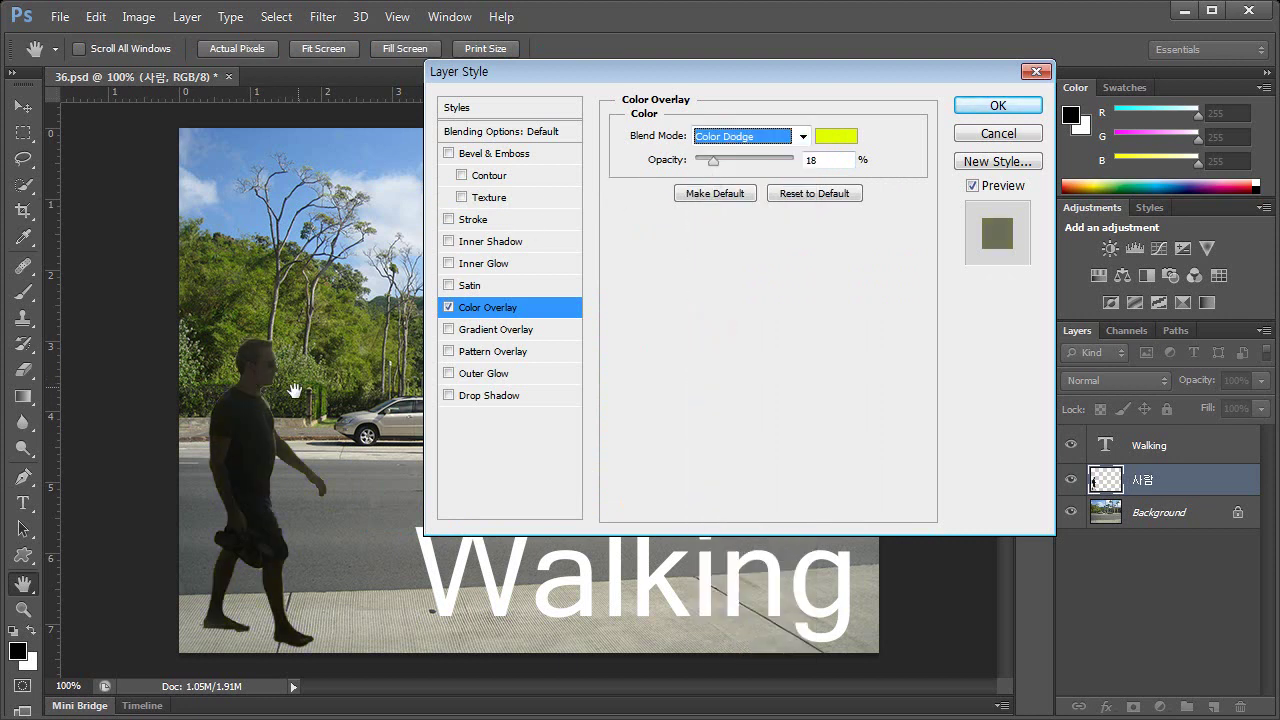
left_click(758, 136)
left_click(729, 399)
left_click(795, 136)
left_click(742, 468)
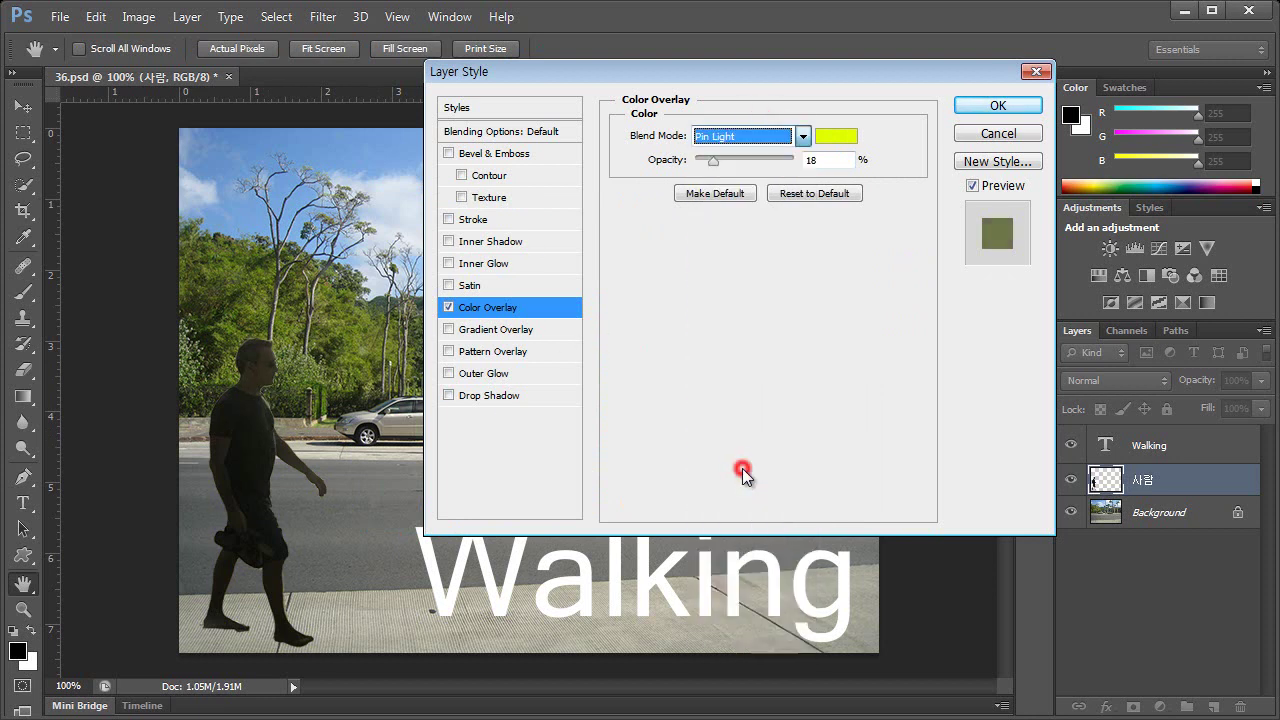
left_click(448, 307)
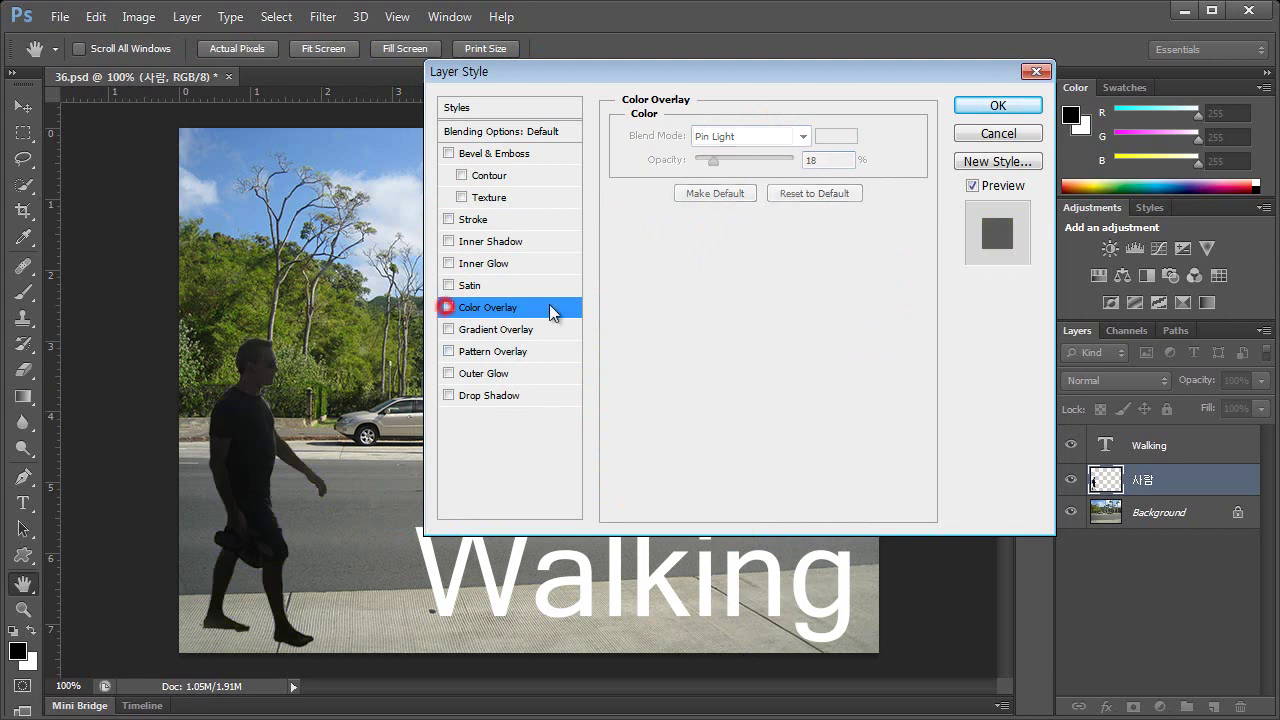
- Add a Gradient Overlay effect to the 사람 layer using the rainbow gradient preset without transparent stripes
left_click(449, 330)
left_click(486, 330)
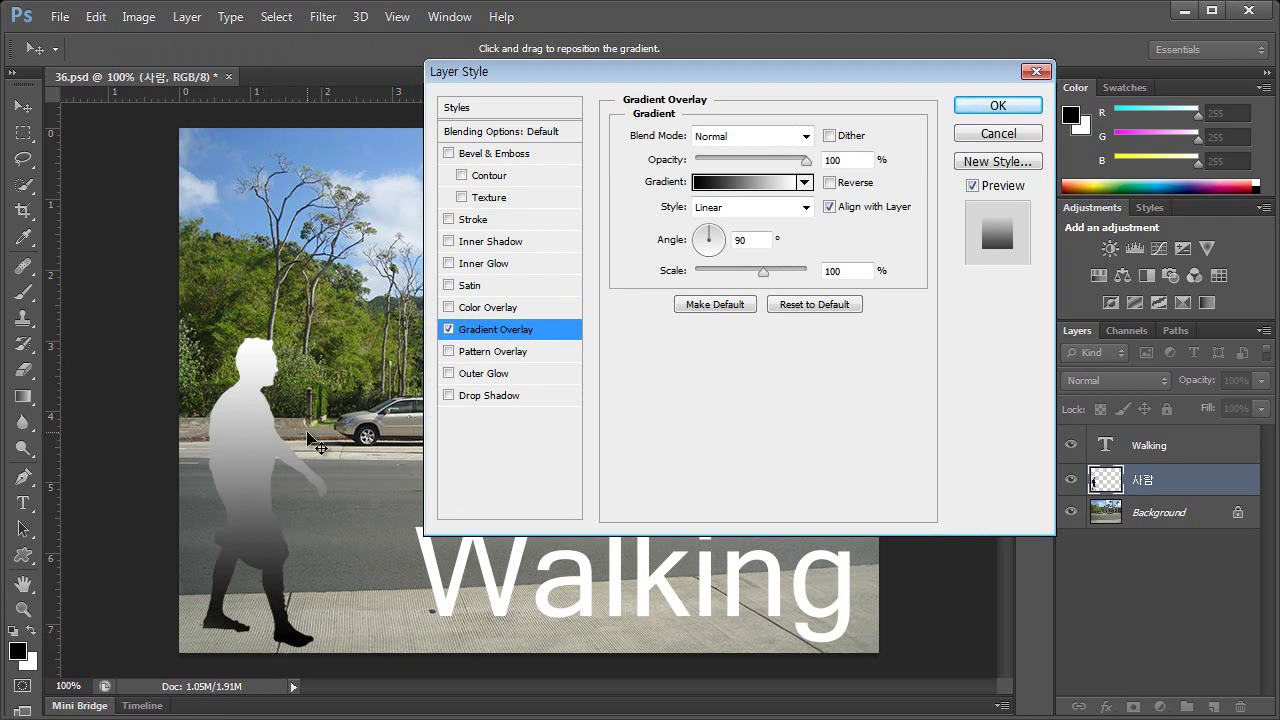
left_click(804, 182)
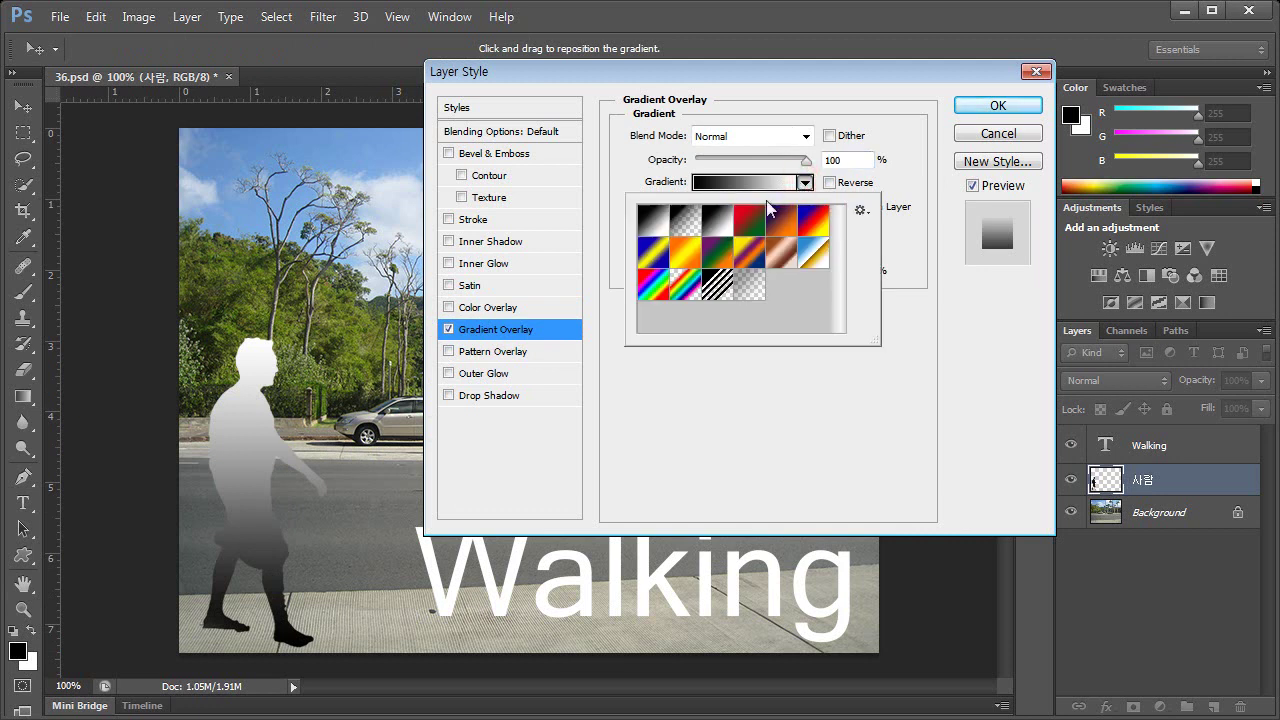
left_click(655, 285)
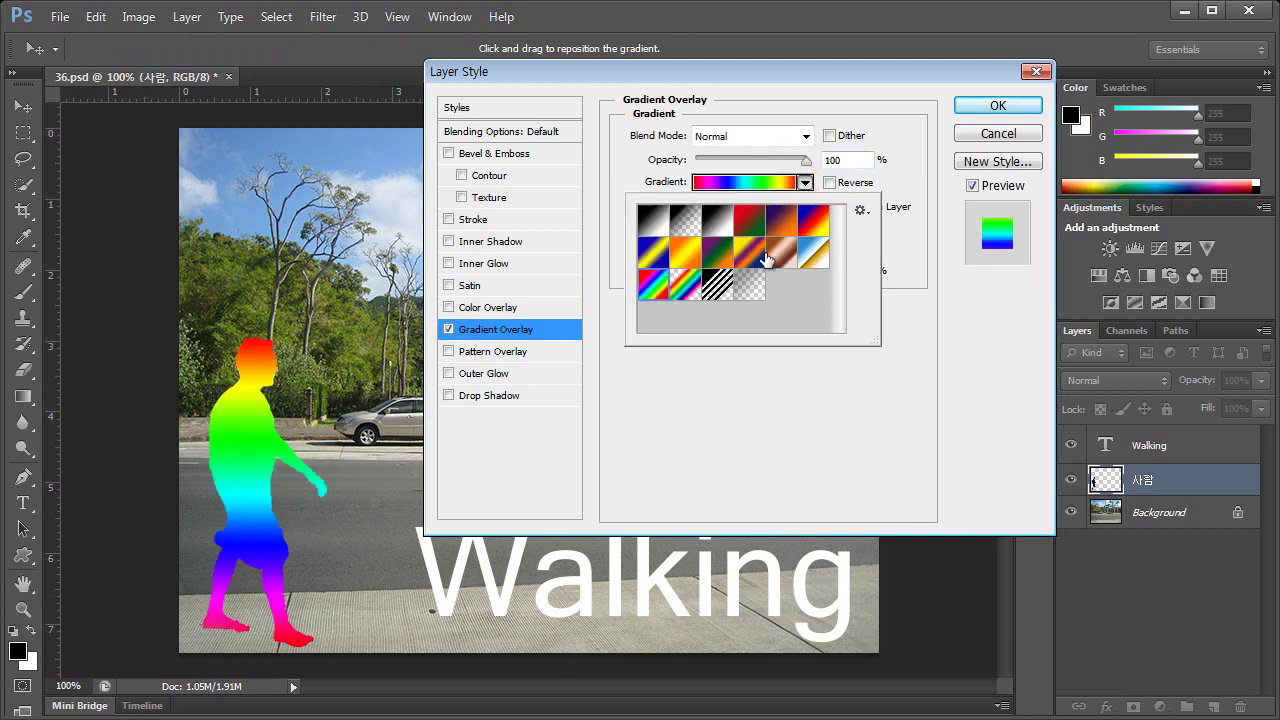
left_click(887, 352)
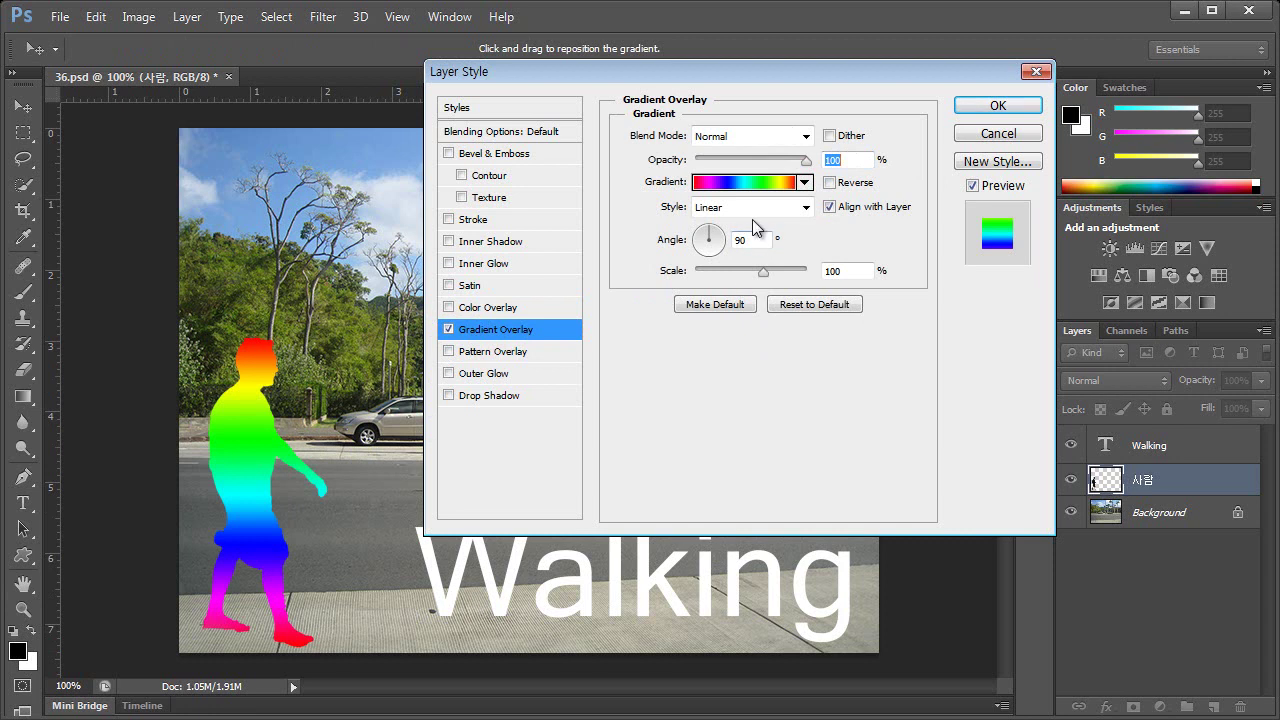
- Try the Screen blend mode on the Gradient Overlay, lower its opacity to 28% and set the mode to Hard Mix
left_click(711, 134)
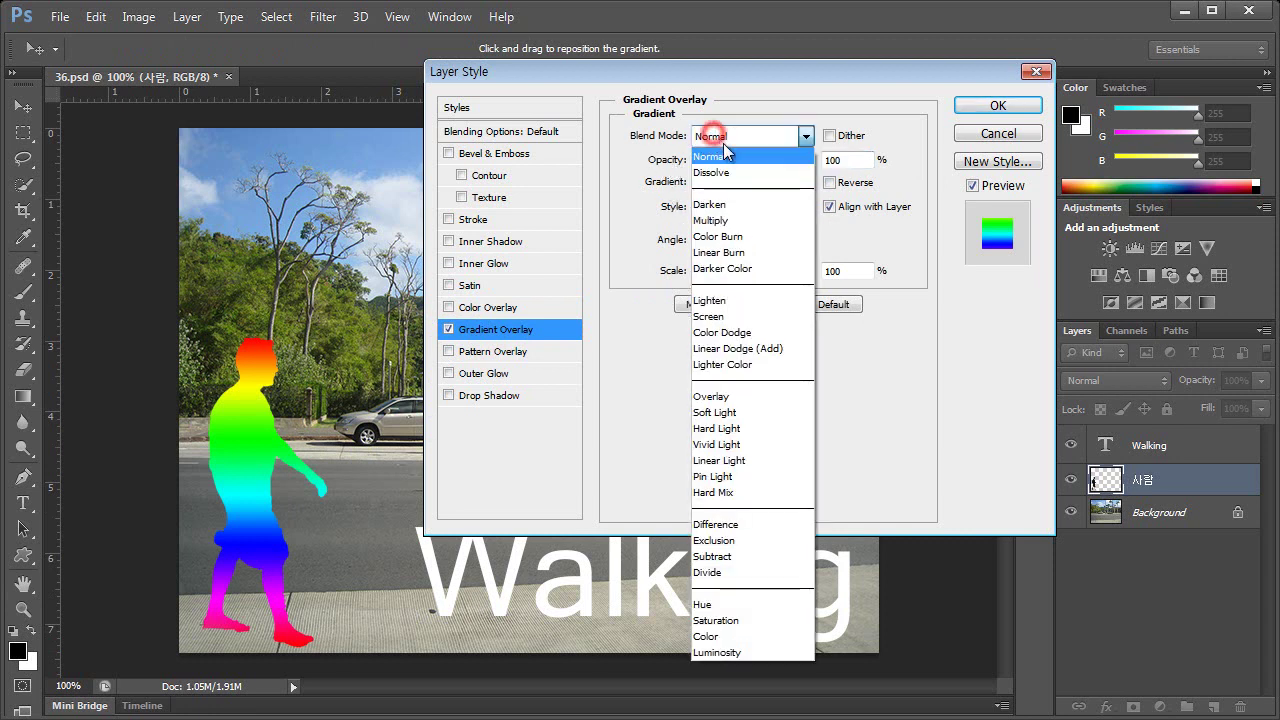
left_click(727, 318)
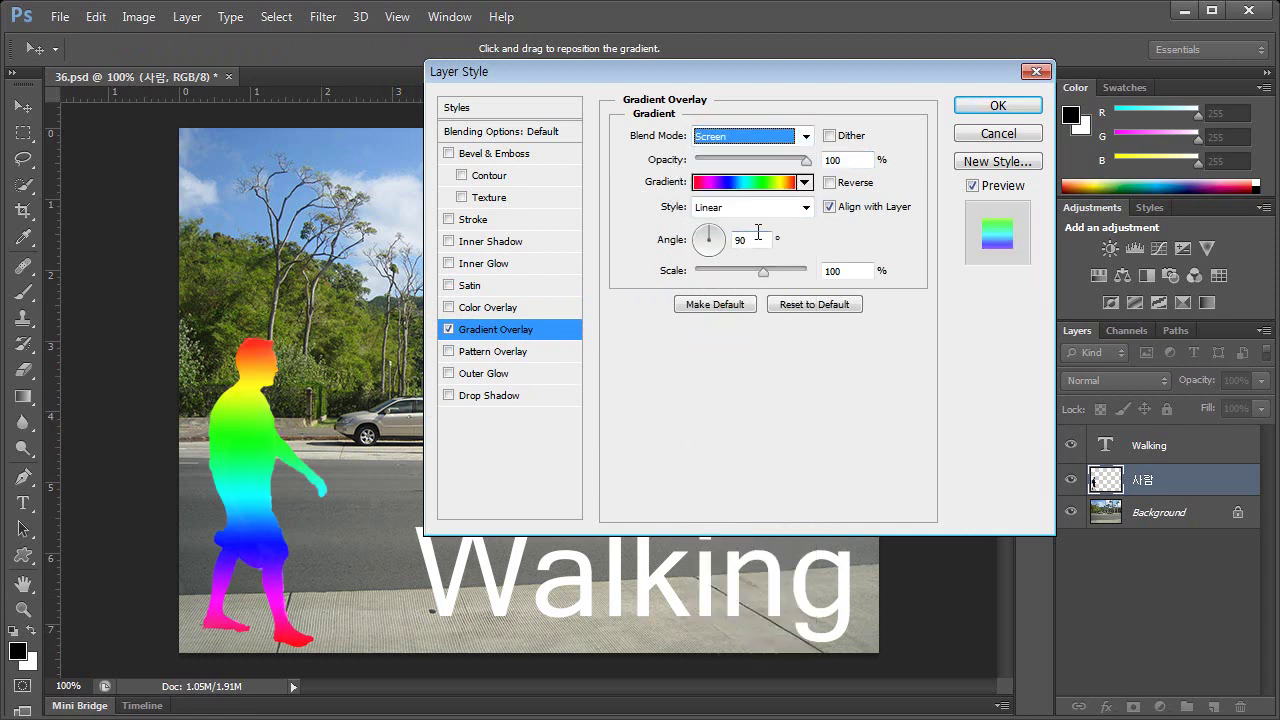
left_click_drag(805, 160, 726, 168)
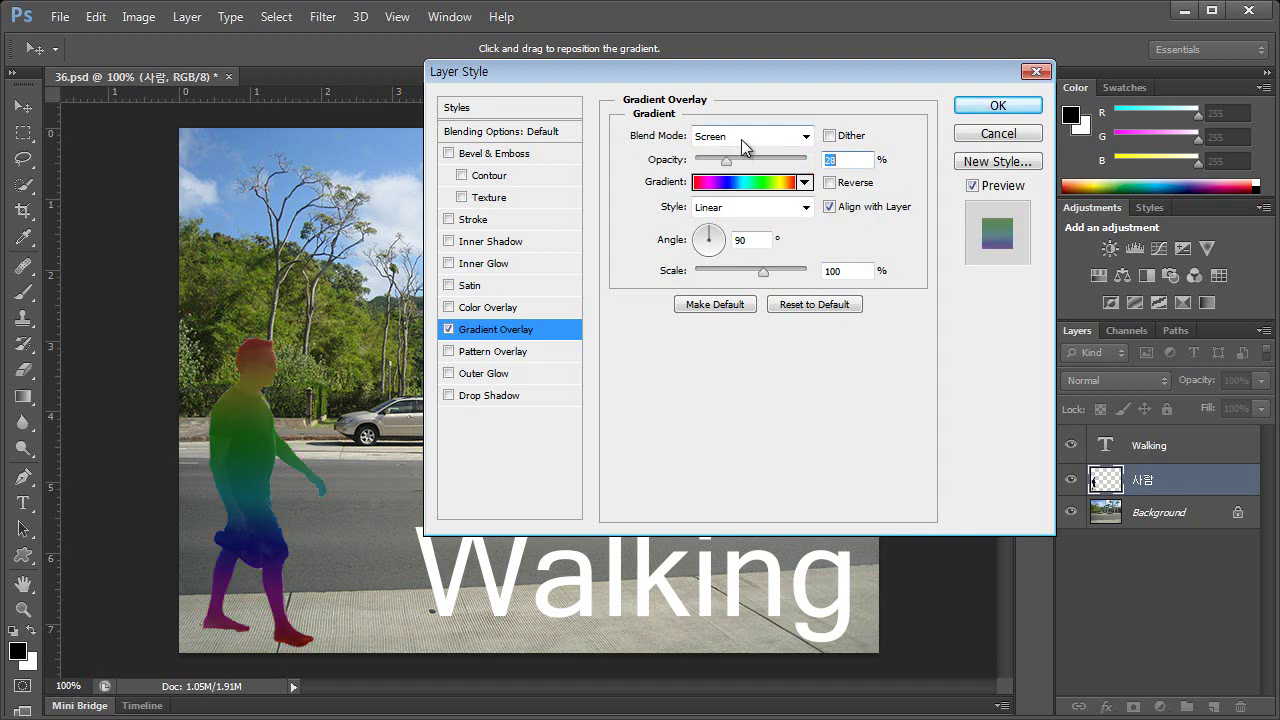
left_click(741, 140)
left_click(722, 488)
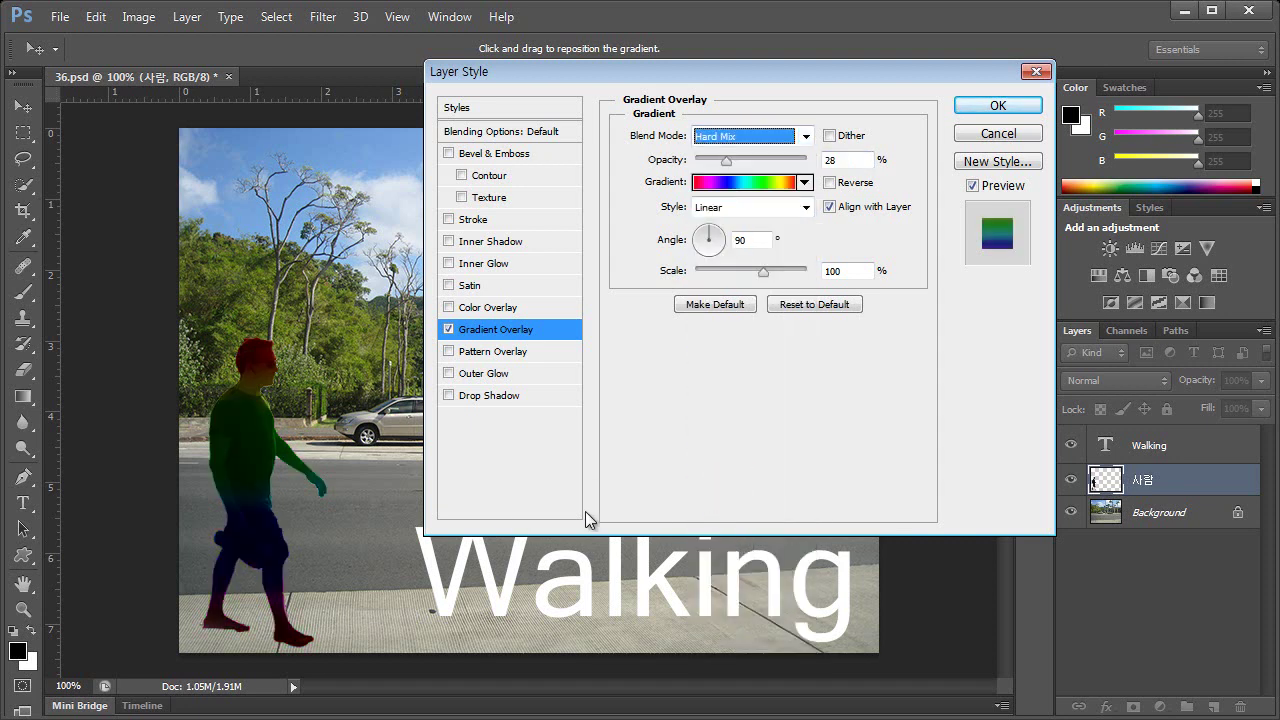
key("Tab")
- Switch from Gradient Overlay to Pattern Overlay, with the pattern scale at 61% and opacity at 44%
left_click(448, 329)
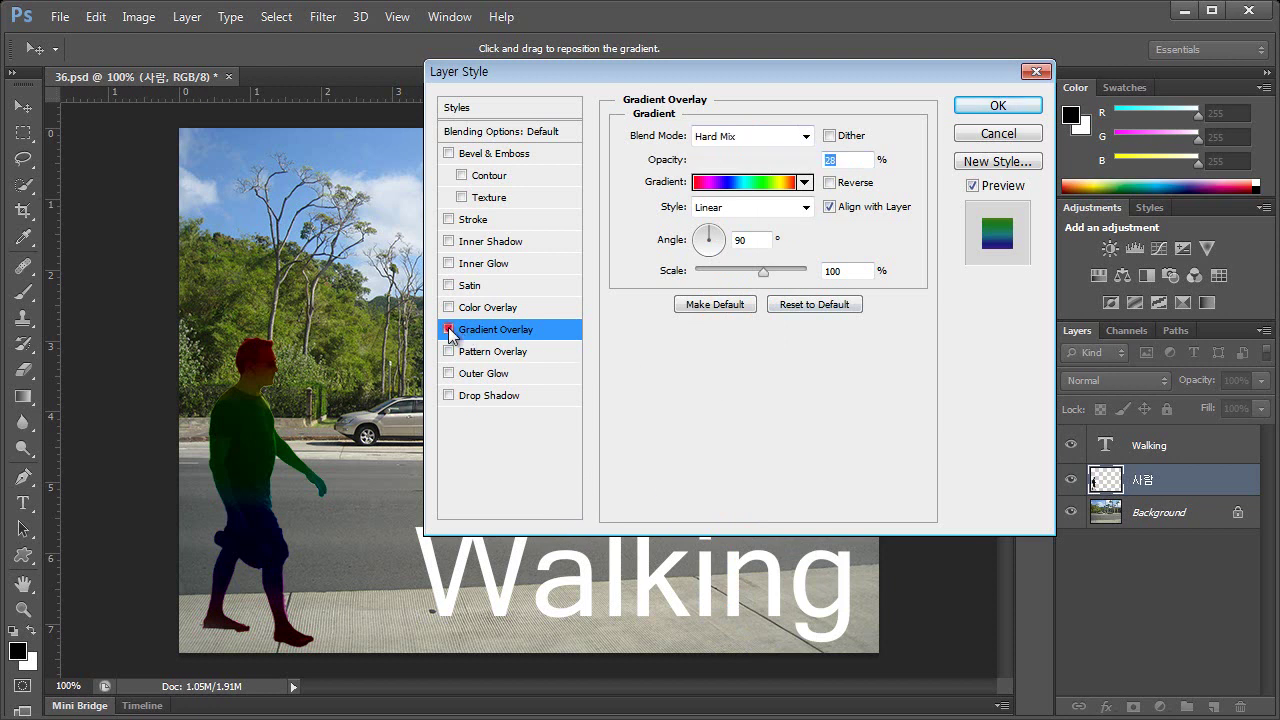
left_click(448, 351)
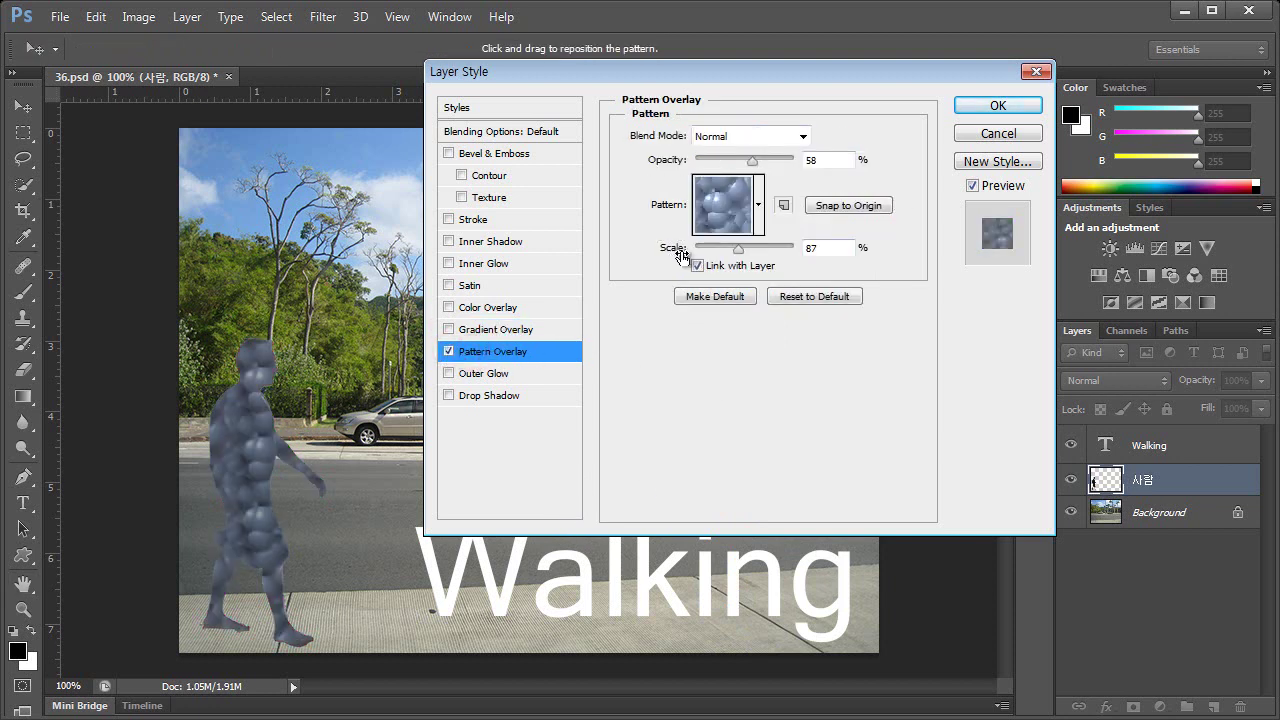
left_click_drag(736, 251, 724, 251)
left_click_drag(752, 161, 745, 164)
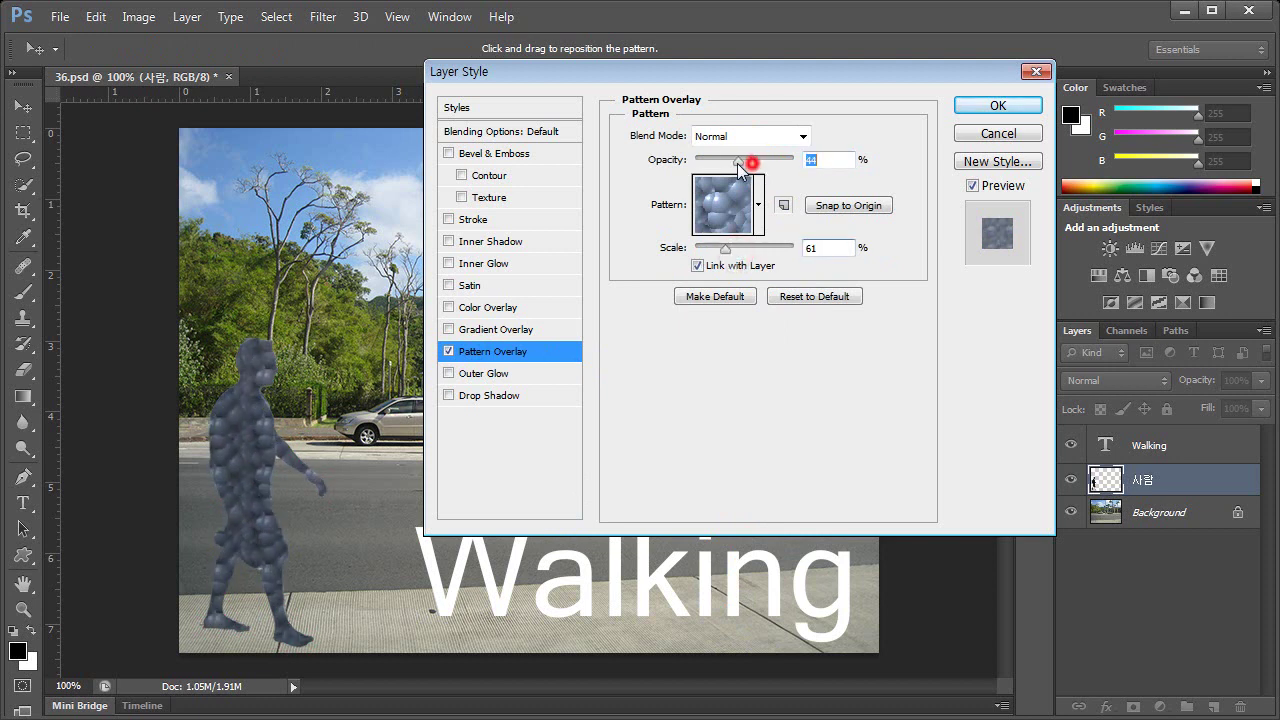
- Set the Pattern Overlay blend mode to Lighten and apply the layer style with Gradient Overlay enabled again
left_click(780, 136)
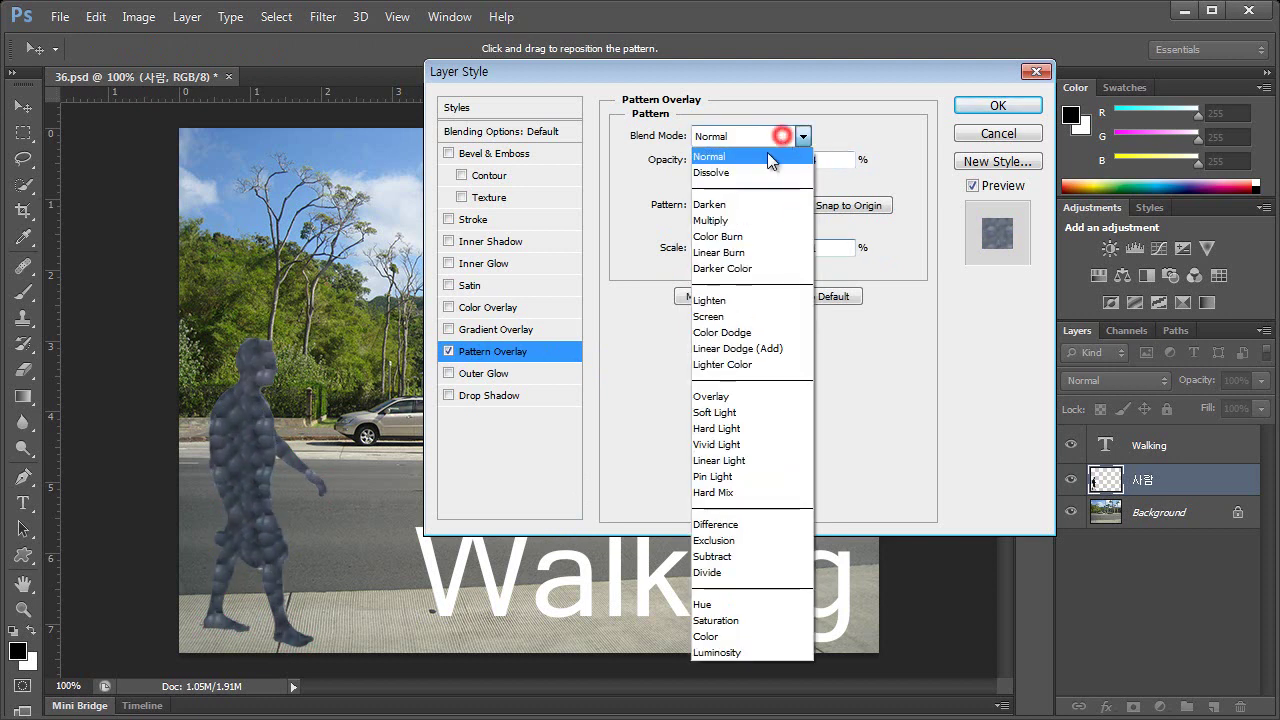
left_click(724, 300)
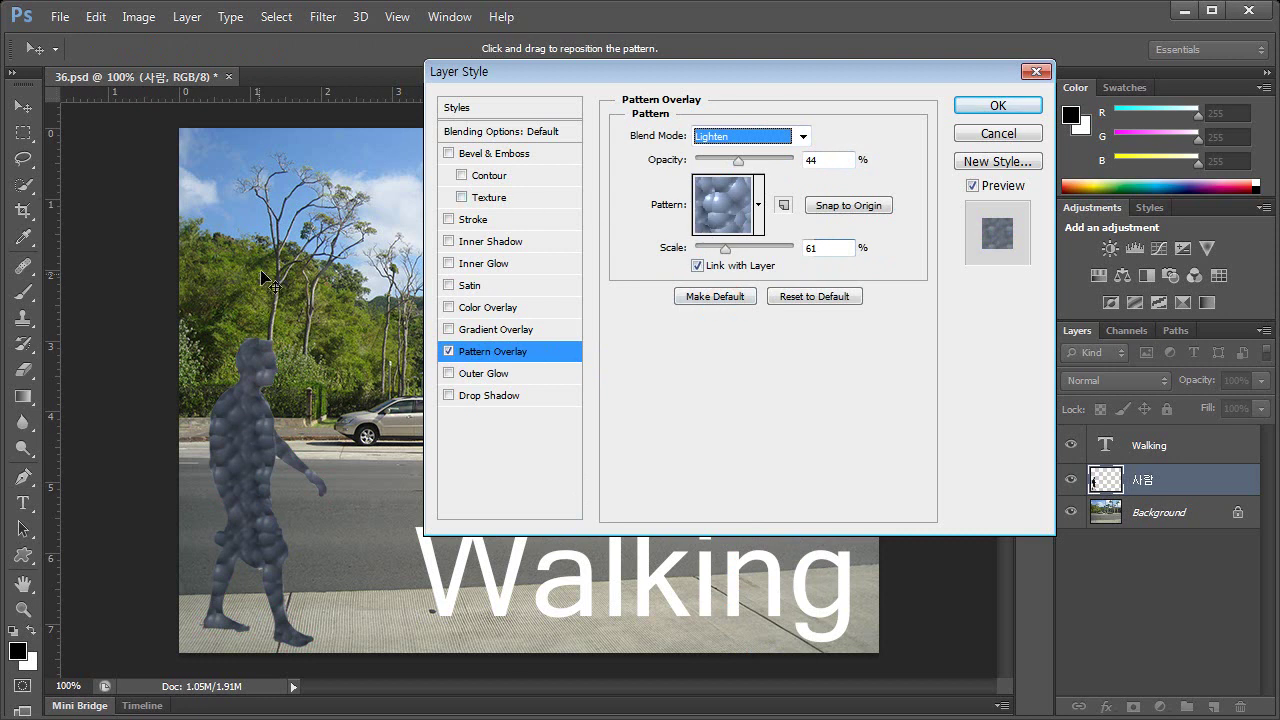
left_click(449, 330)
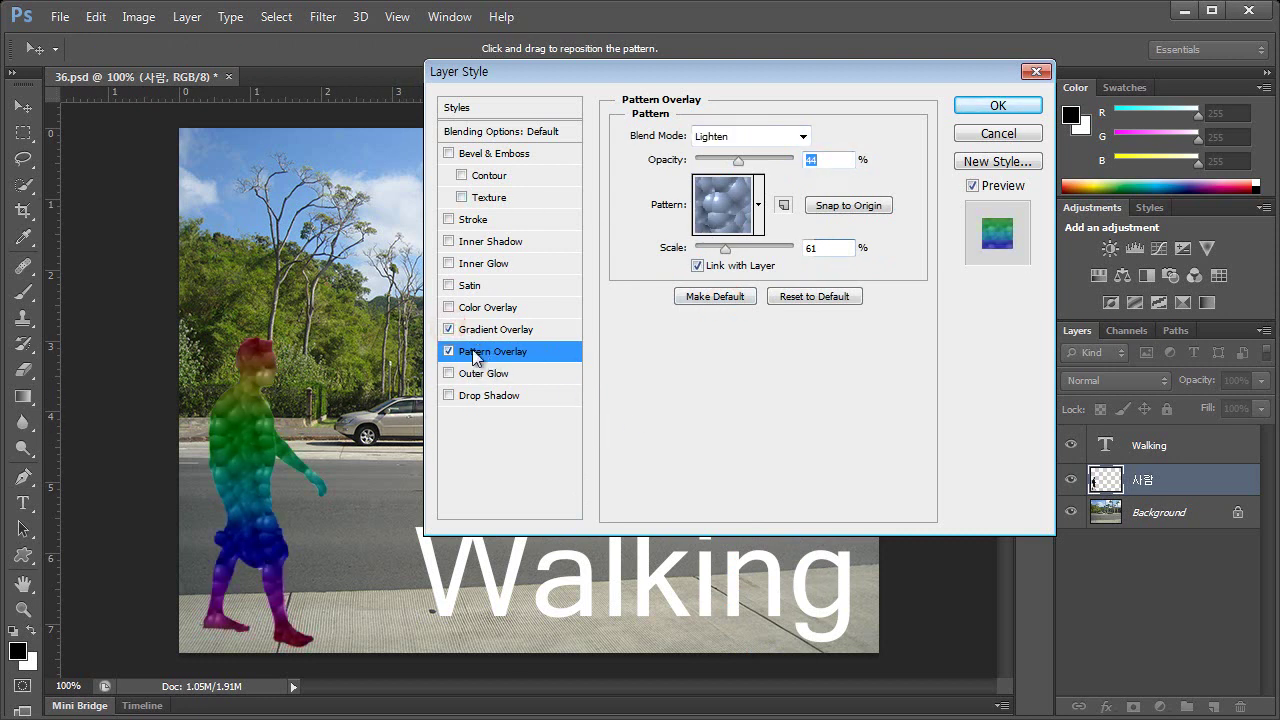
left_click(981, 109)
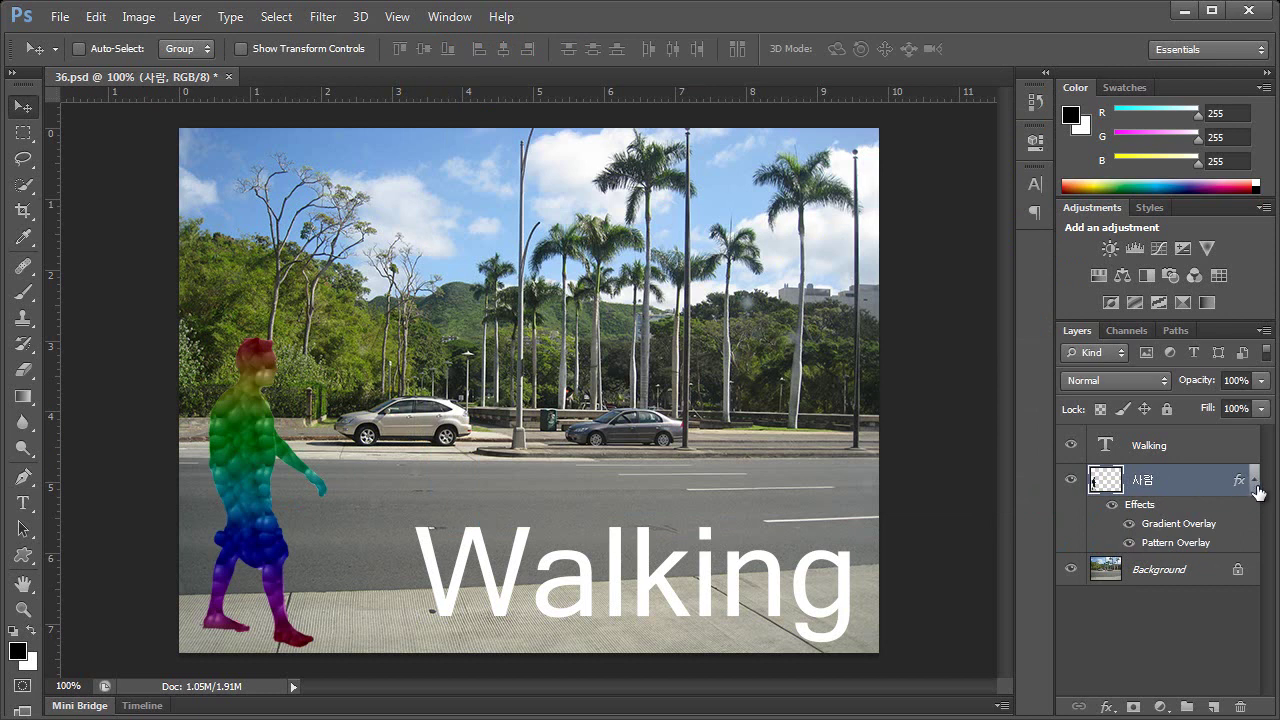
- Preview the 사람 layer without Pattern Overlay and without Gradient Overlay in turn, and hide all its effects
left_click(1254, 482)
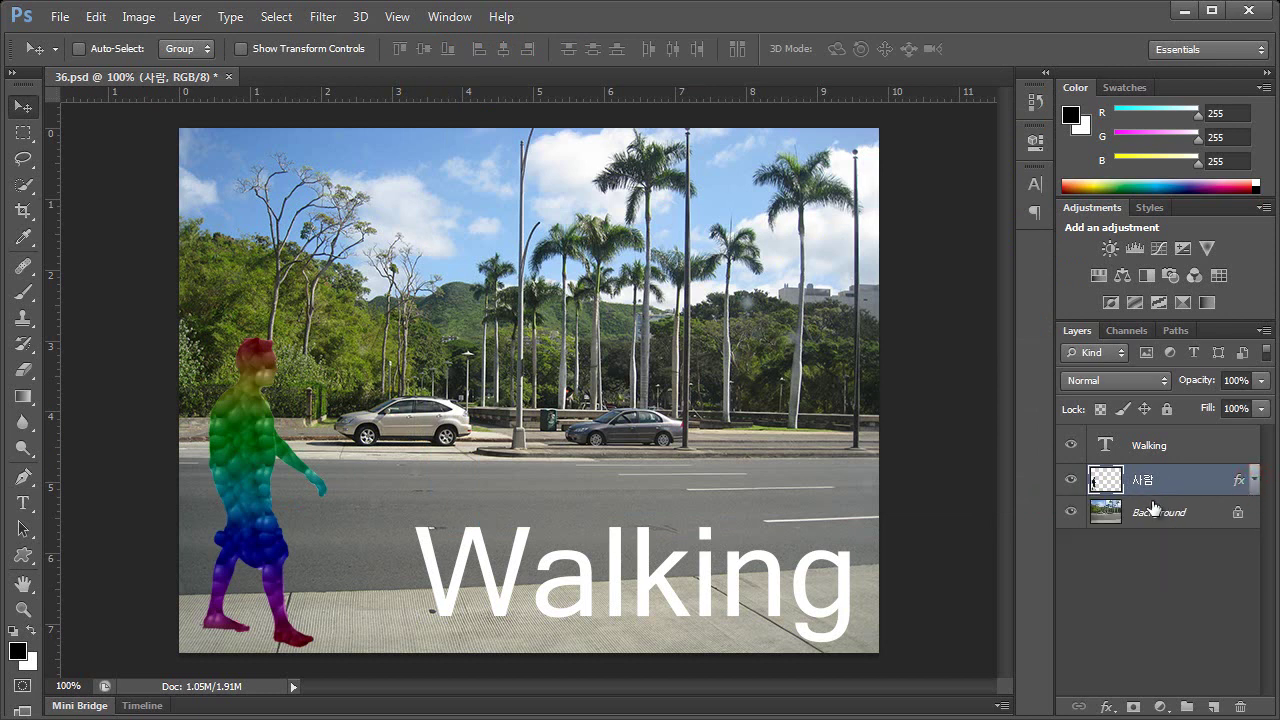
left_click(1254, 482)
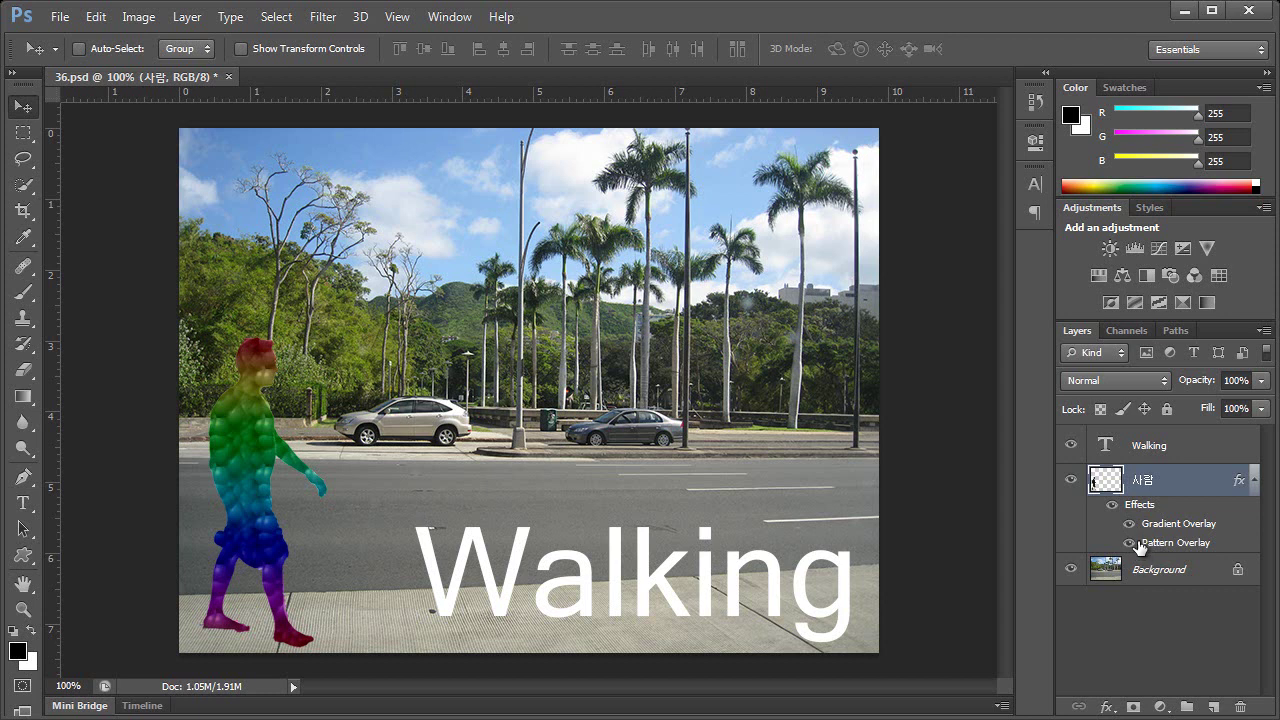
left_click(1129, 543)
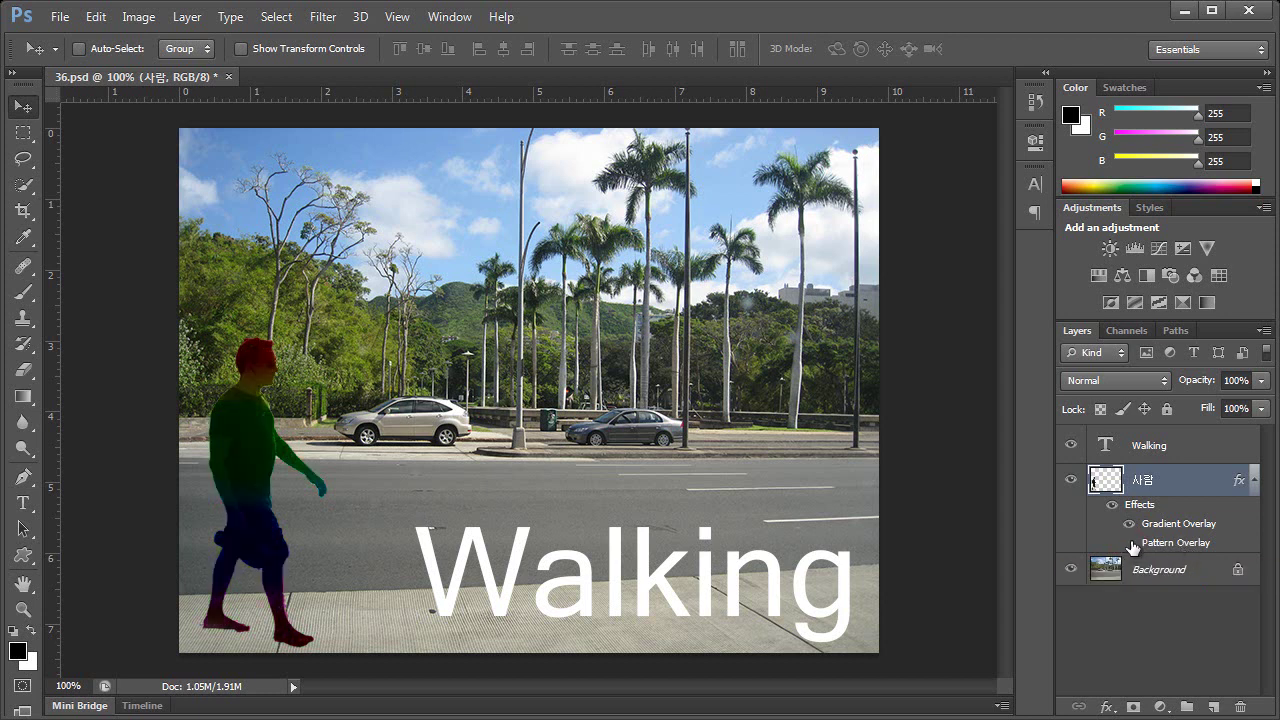
left_click(1129, 543)
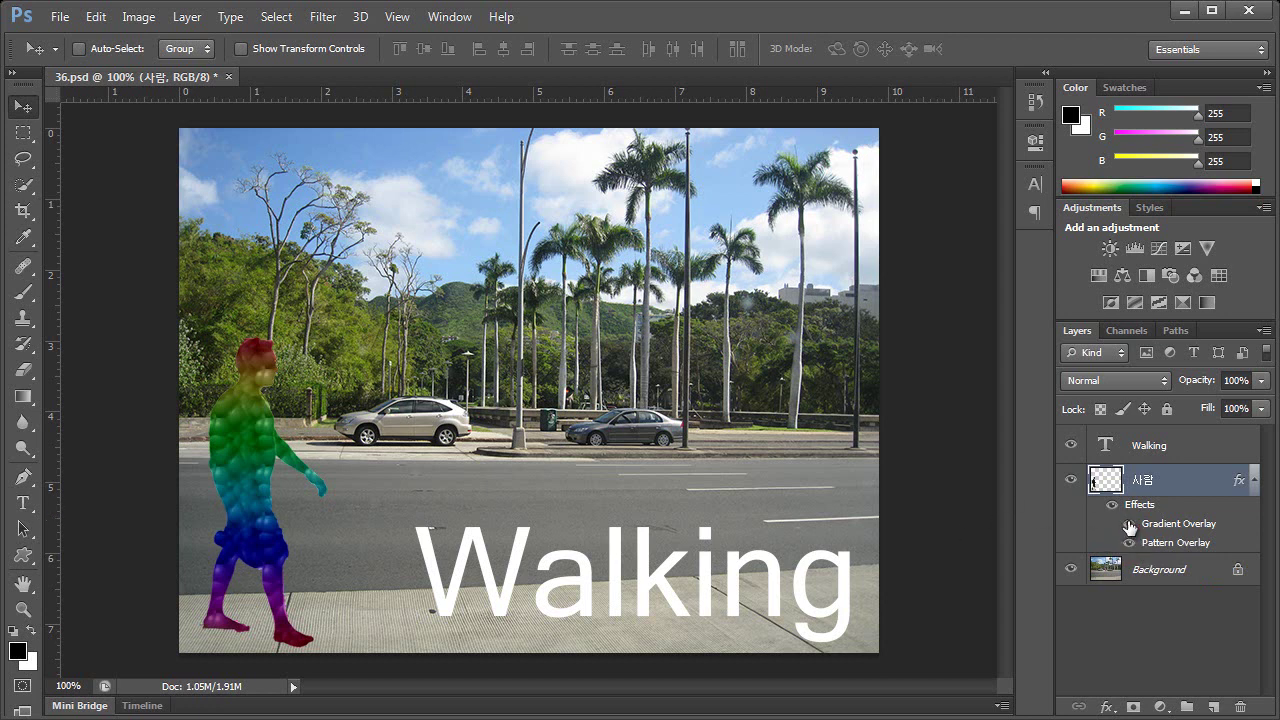
left_click(1129, 525)
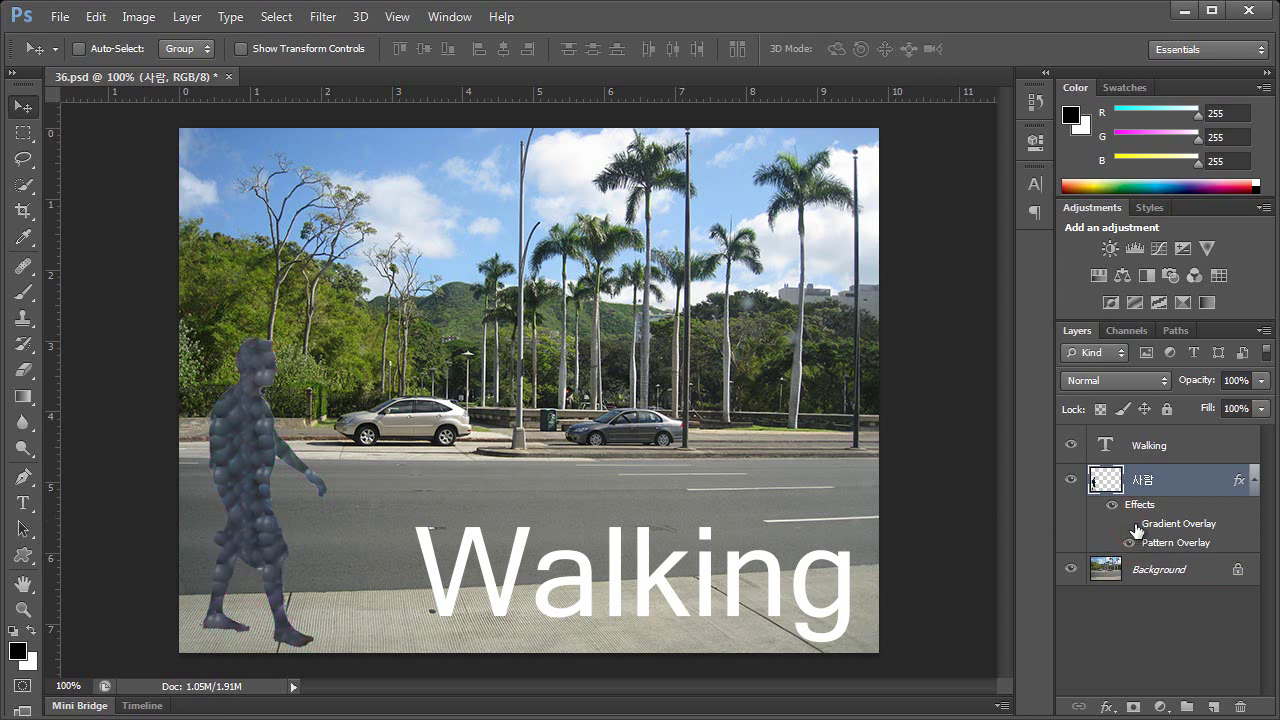
left_click(1129, 524)
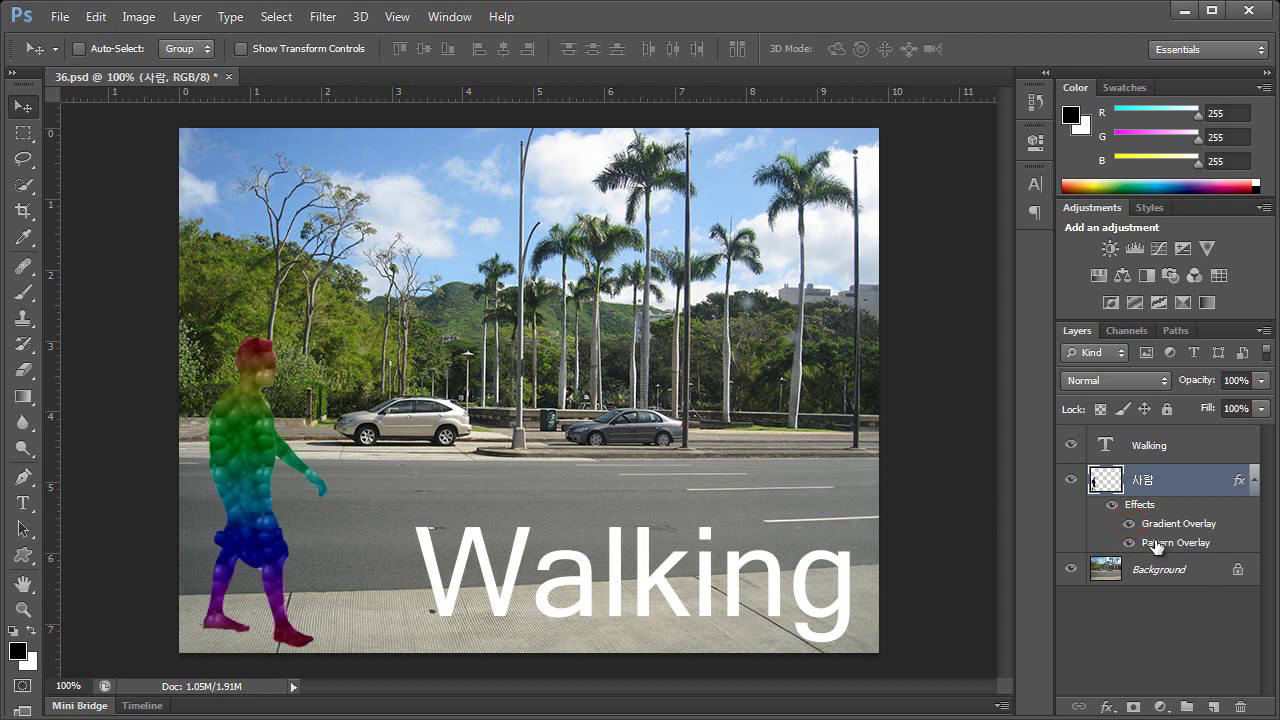
left_click(1115, 505)
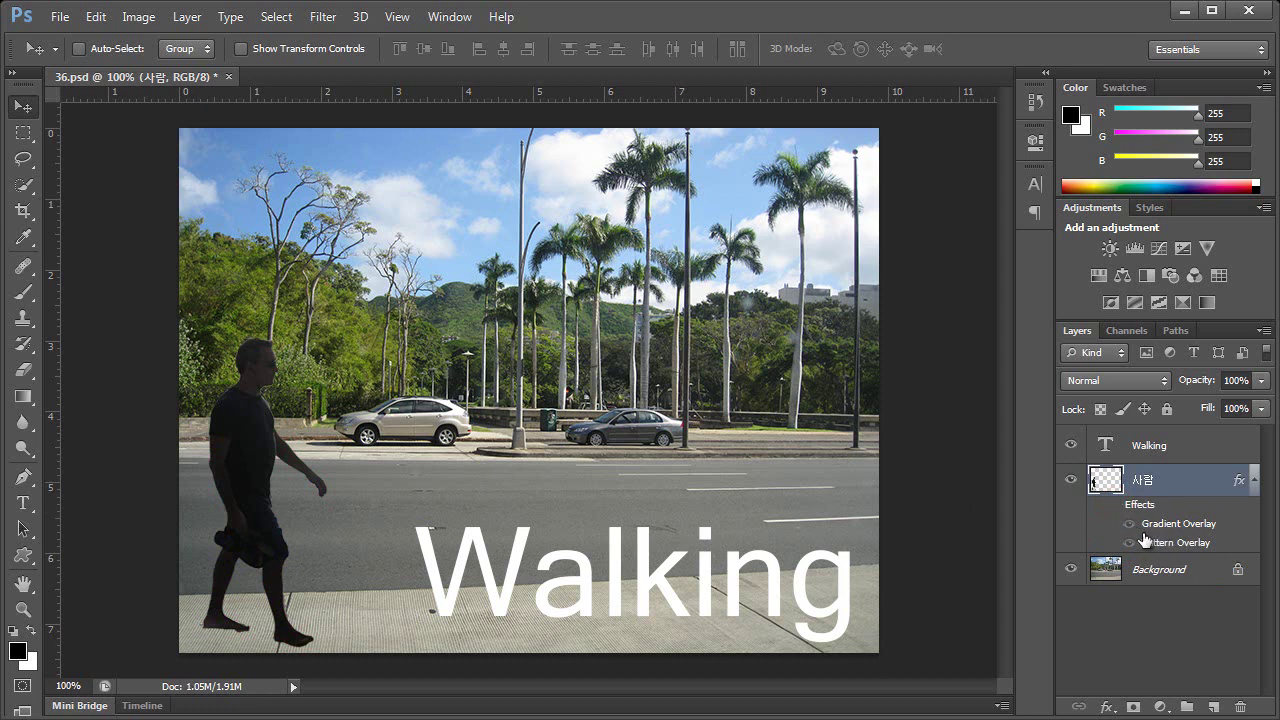
- Show the 사람 layer's effects again and disable both Pattern Overlay and Gradient Overlay in its layer style
left_click(1113, 505)
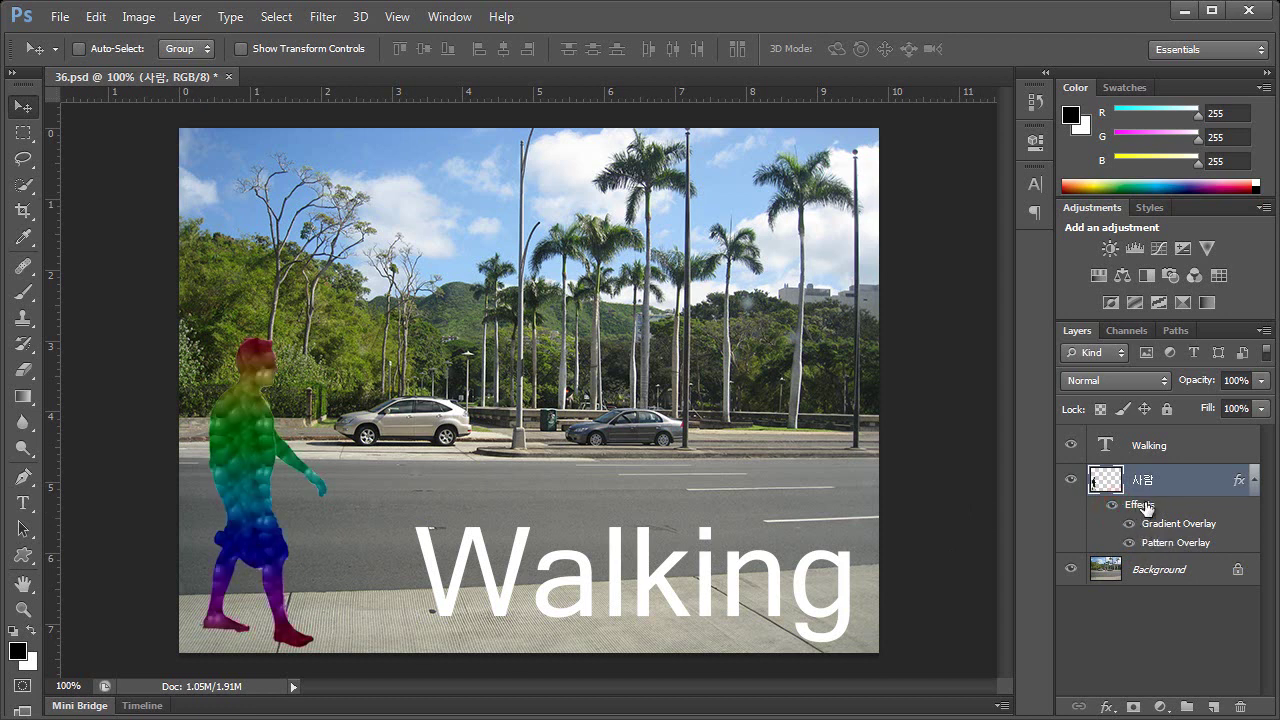
double_click(1137, 506)
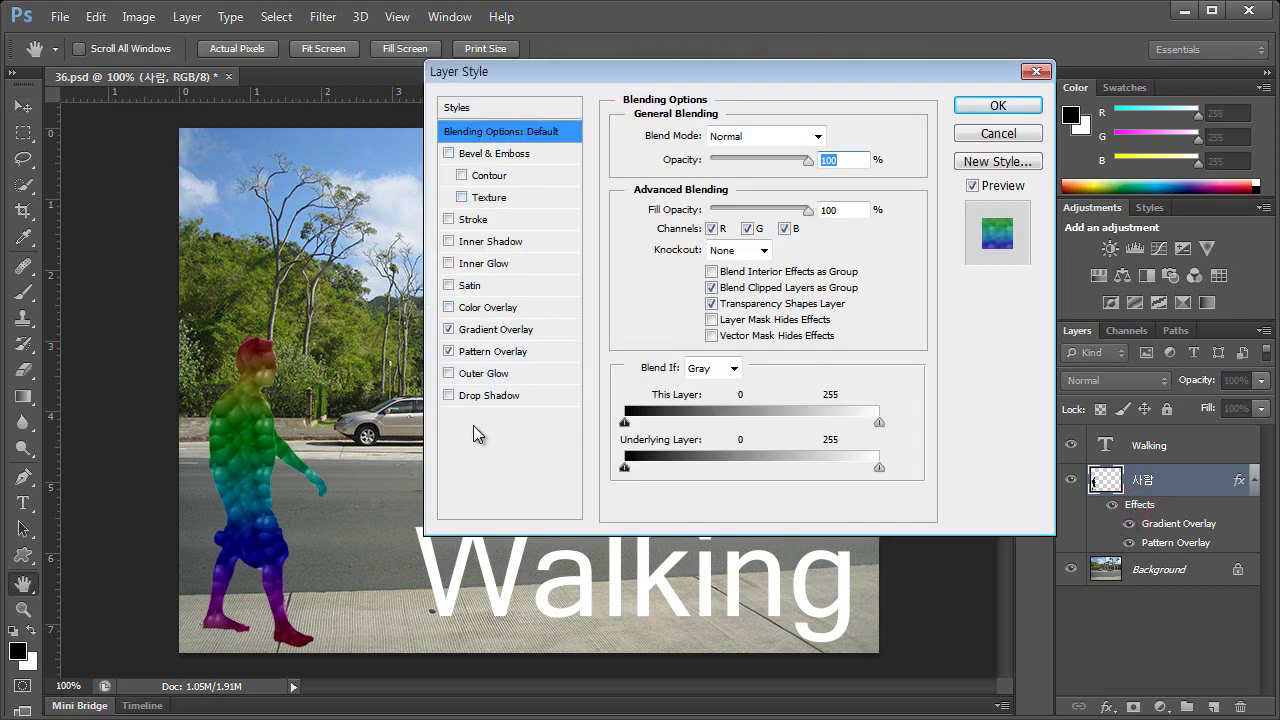
left_click(448, 351)
left_click(448, 329)
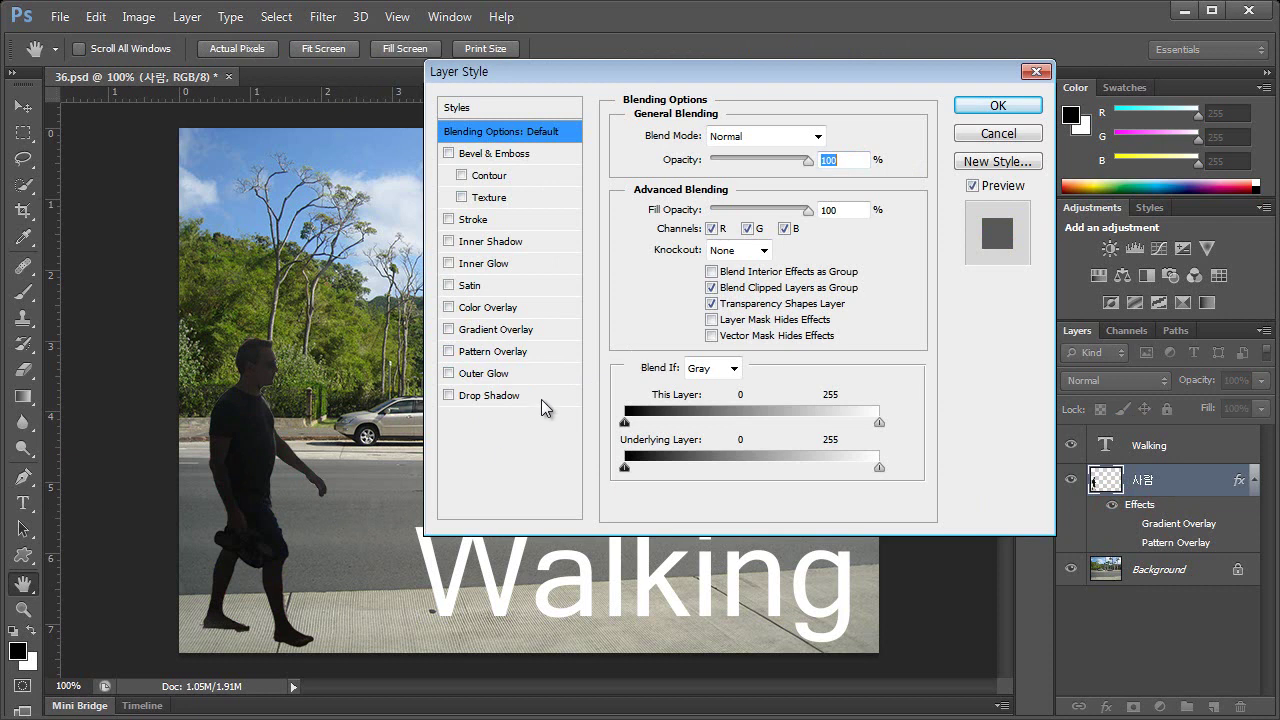
- Enable Color Overlay, Gradient Overlay and Pattern Overlay together on the 사람 layer and apply the layer style
left_click(450, 308)
left_click(449, 329)
left_click(449, 351)
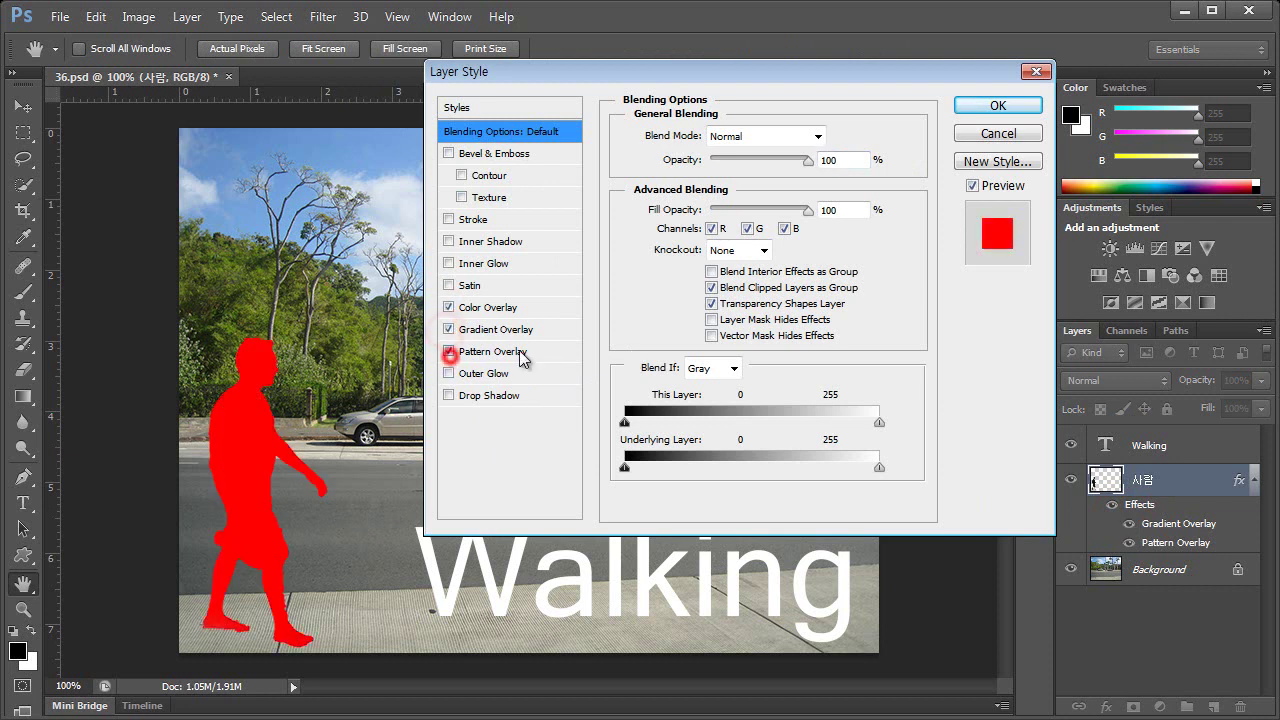
left_click(997, 107)
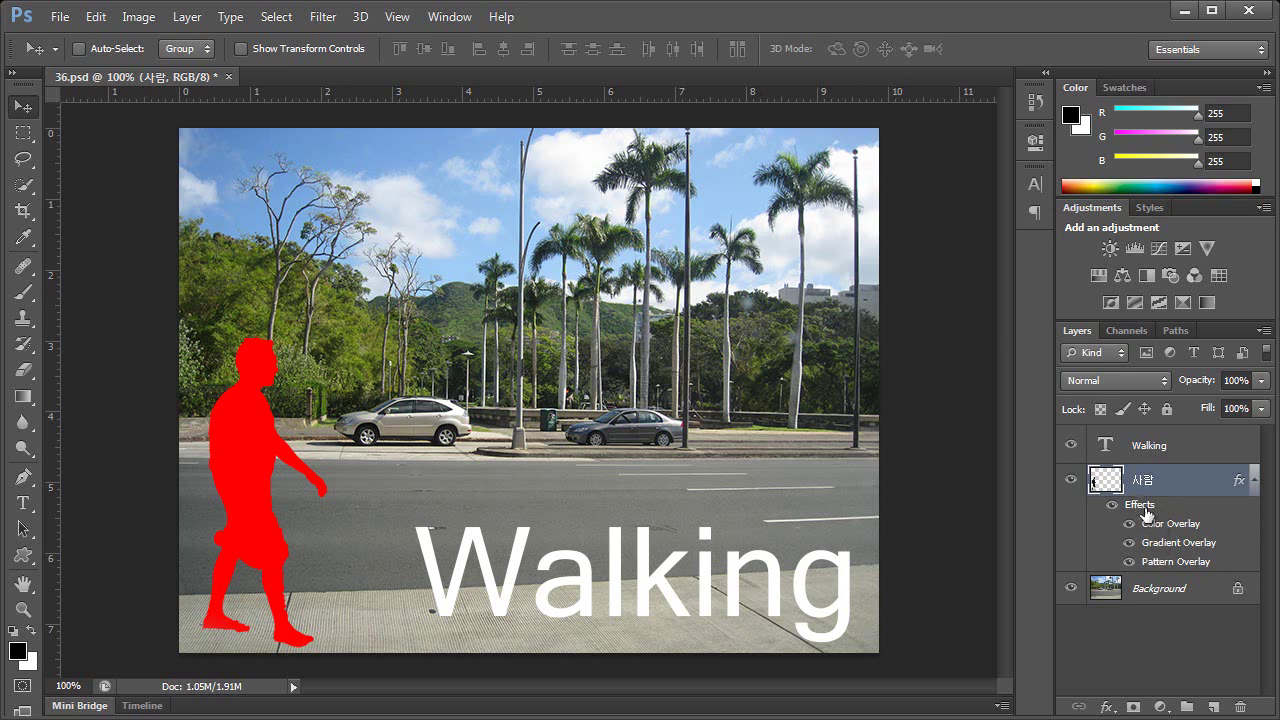
- Delete all layer effects from the 사람 layer
left_click_drag(1141, 510, 1241, 706)
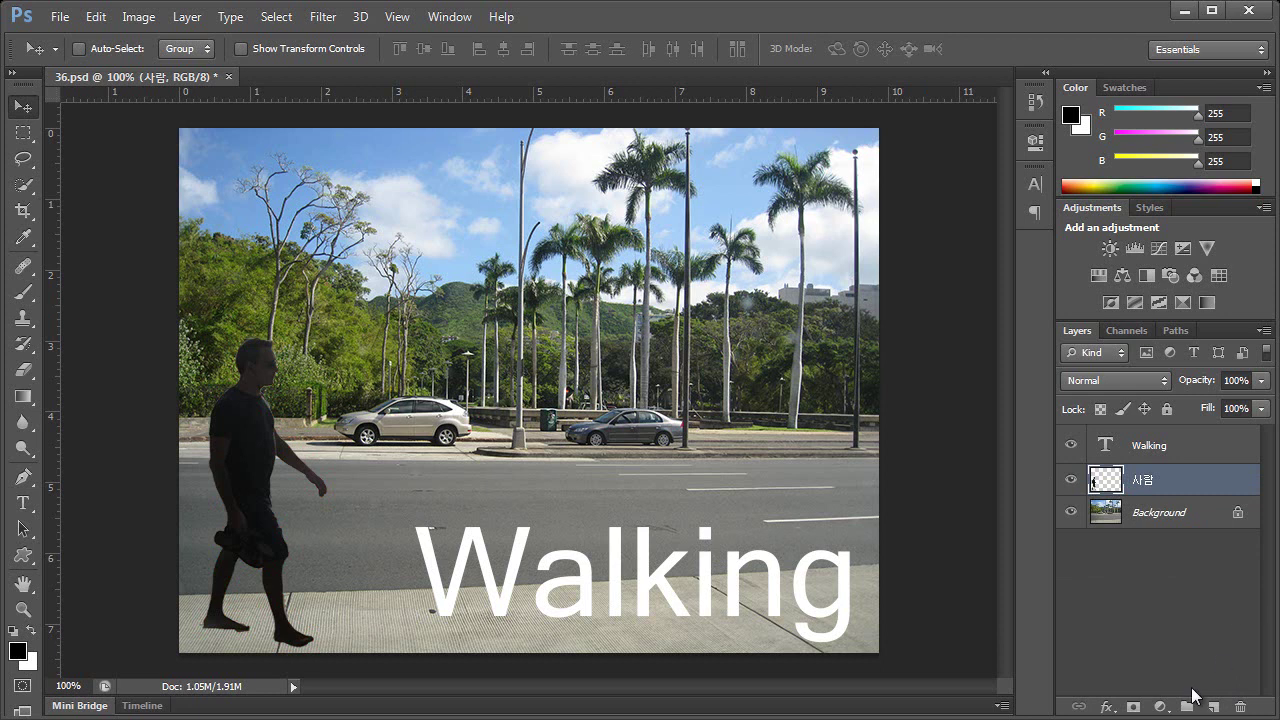
- Add Bevel & Emboss to the Walking text layer and open its settings with the text in view
double_click(1189, 445)
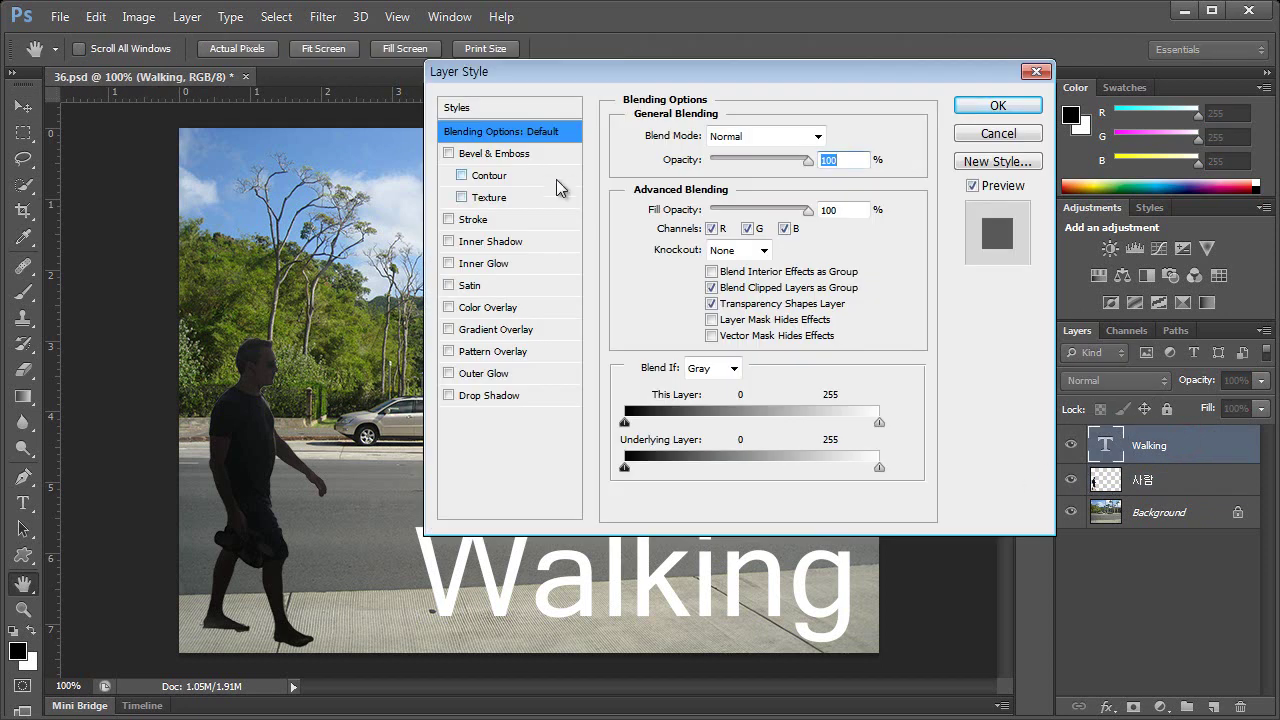
left_click(448, 152)
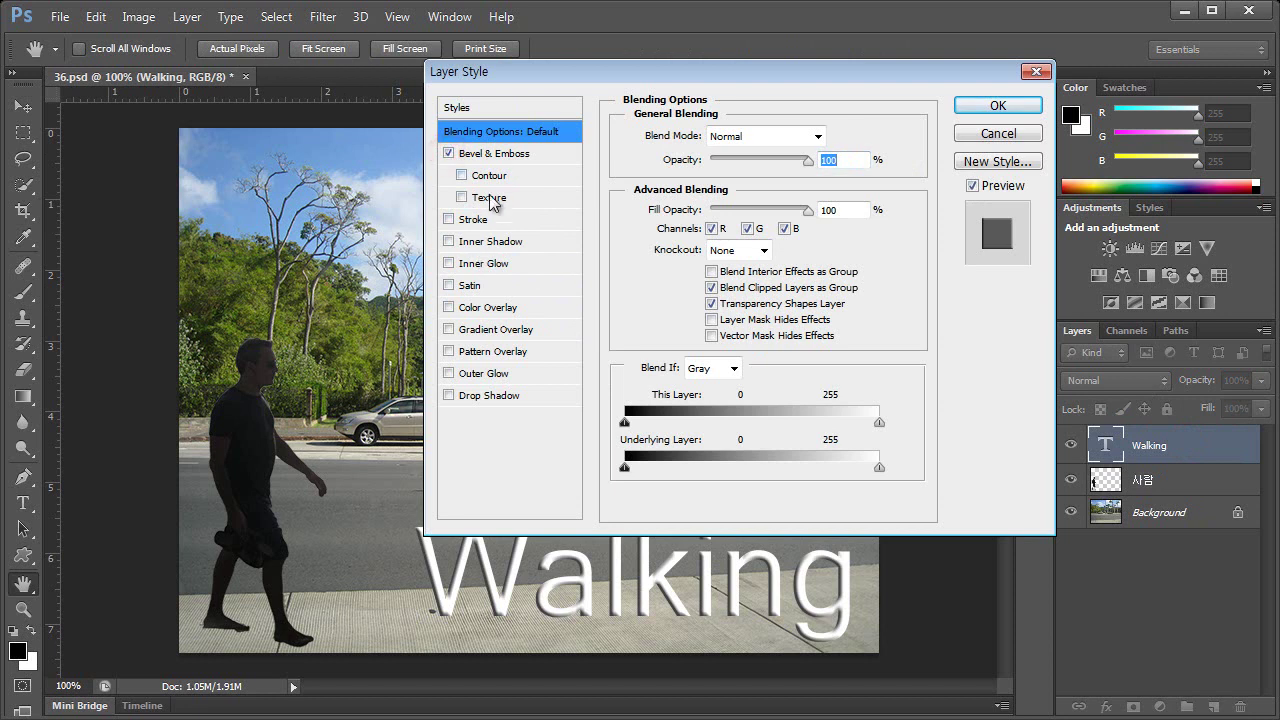
left_click(505, 160)
mouse_move(609, 75)
left_mouse_down()
mouse_move(735, 53)
mouse_move(619, 69)
left_mouse_up()
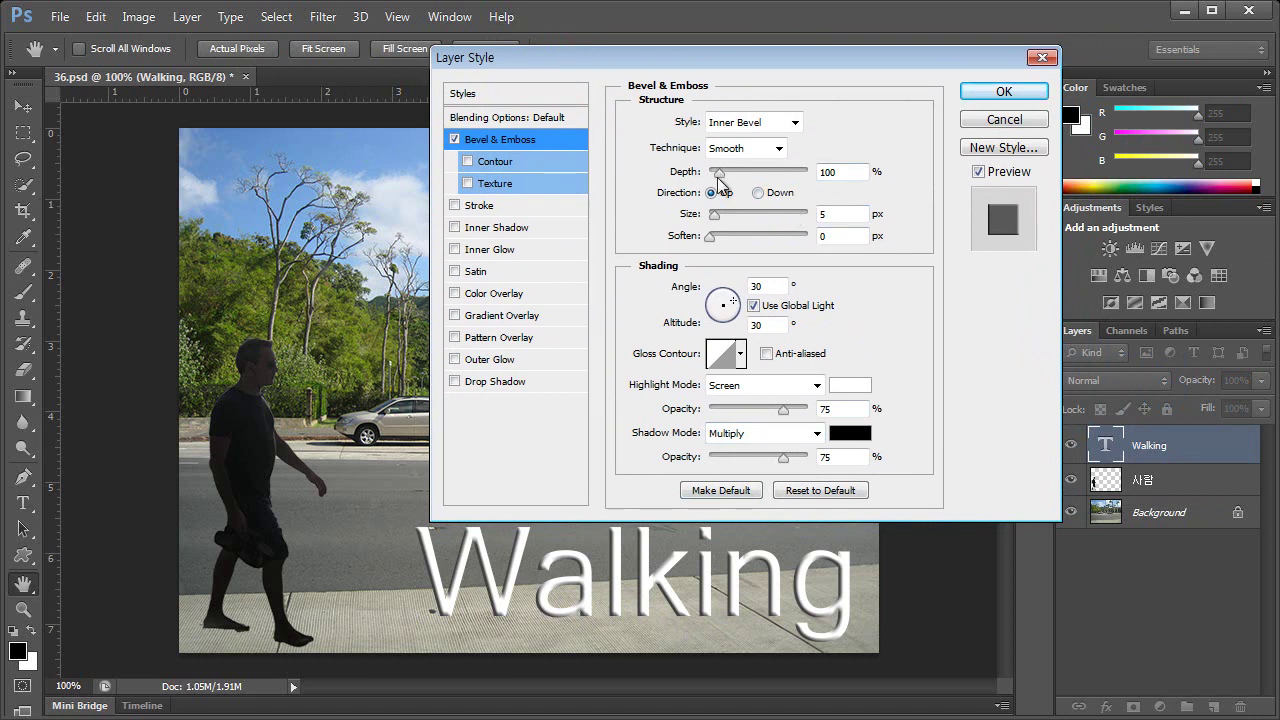
- Set the bevel's depth to 134% and try the Down direction before returning it to Up
mouse_move(717, 177)
left_mouse_down()
mouse_move(731, 176)
mouse_move(717, 180)
left_mouse_up()
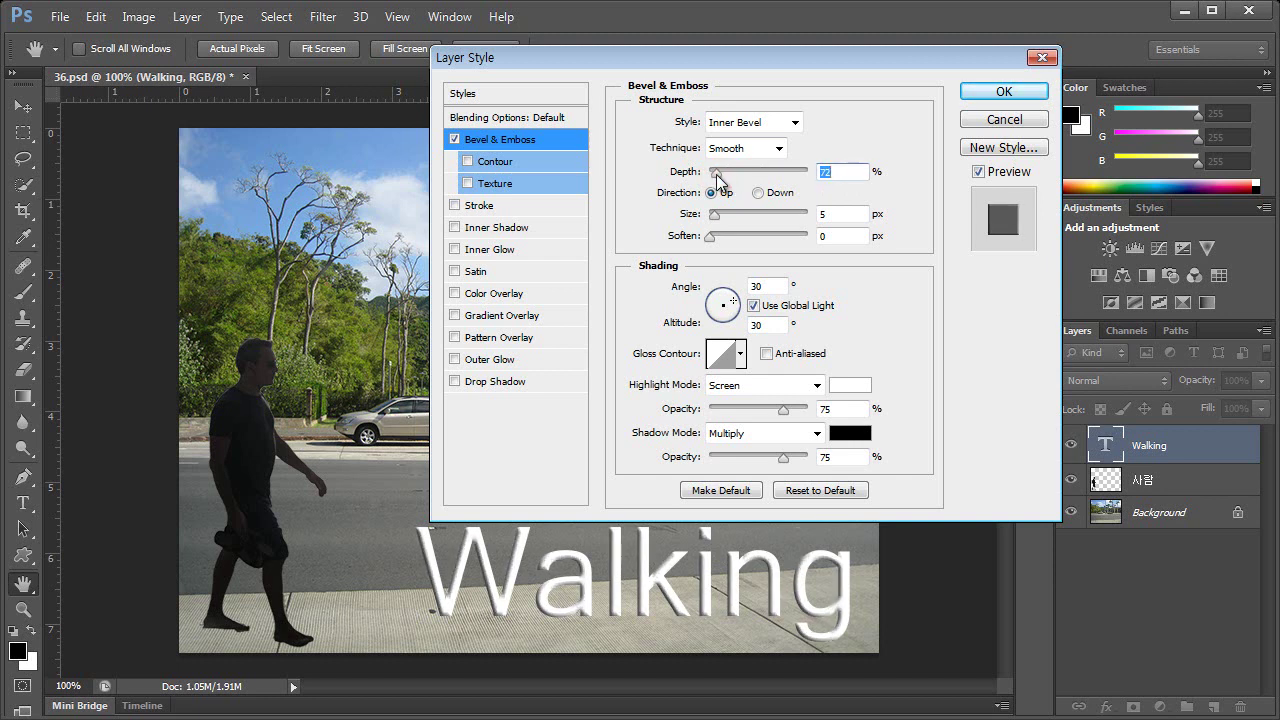
left_click_drag(717, 180, 714, 178)
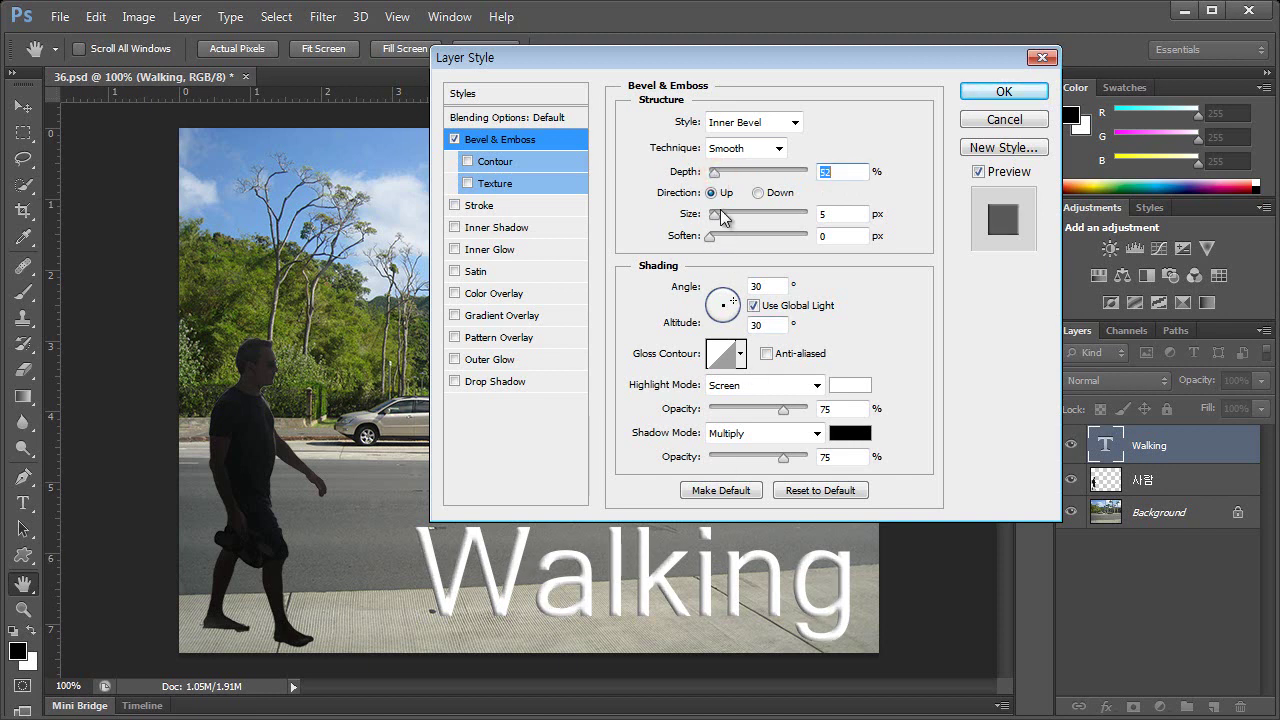
left_click_drag(721, 177, 724, 179)
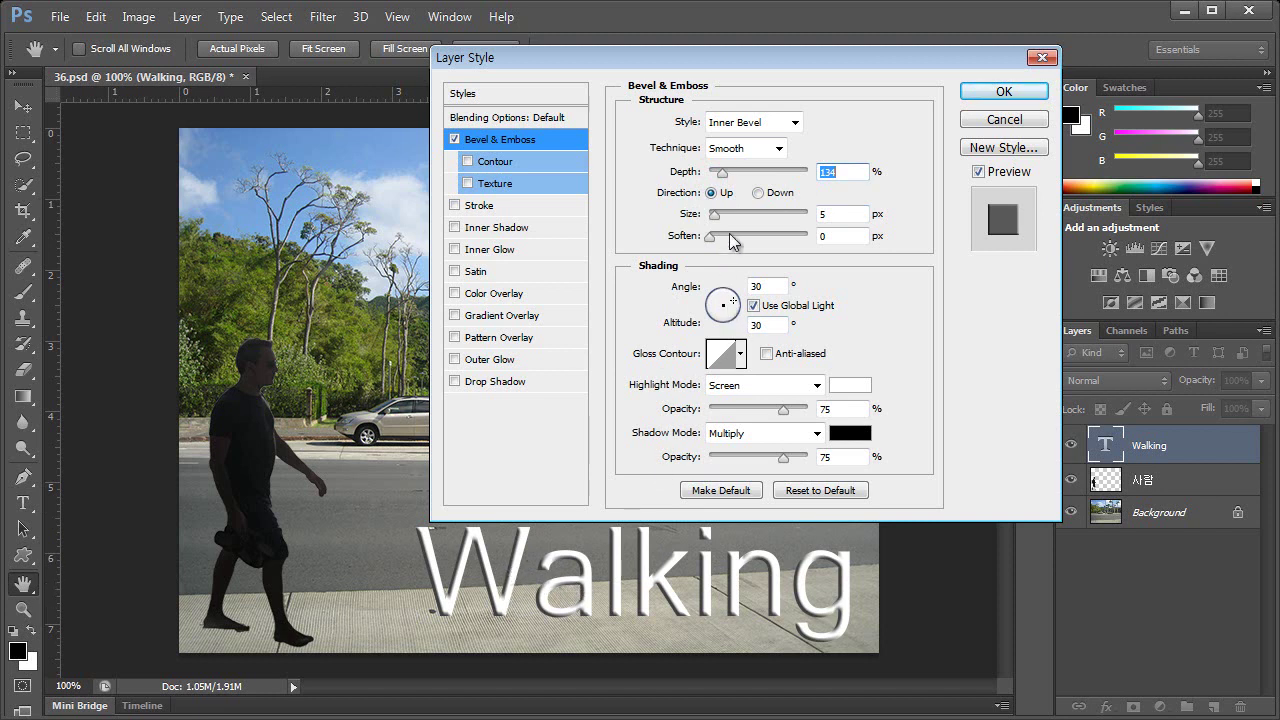
left_click(758, 193)
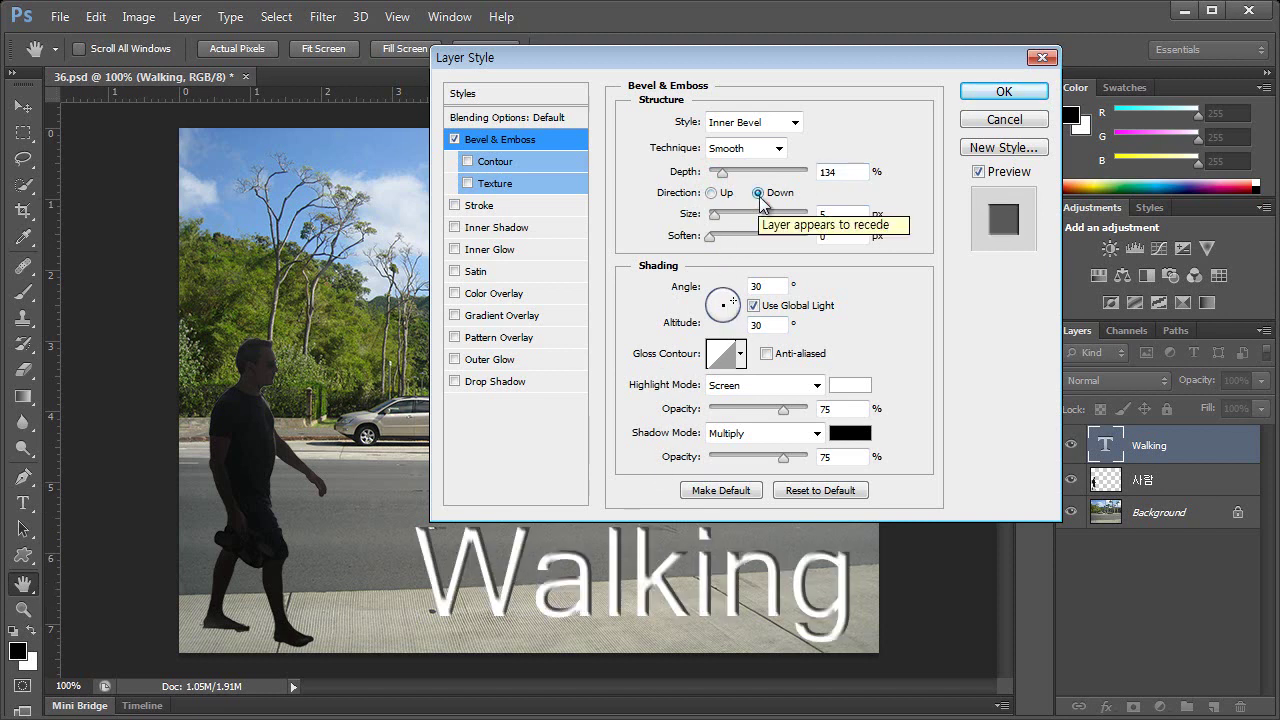
left_click(711, 193)
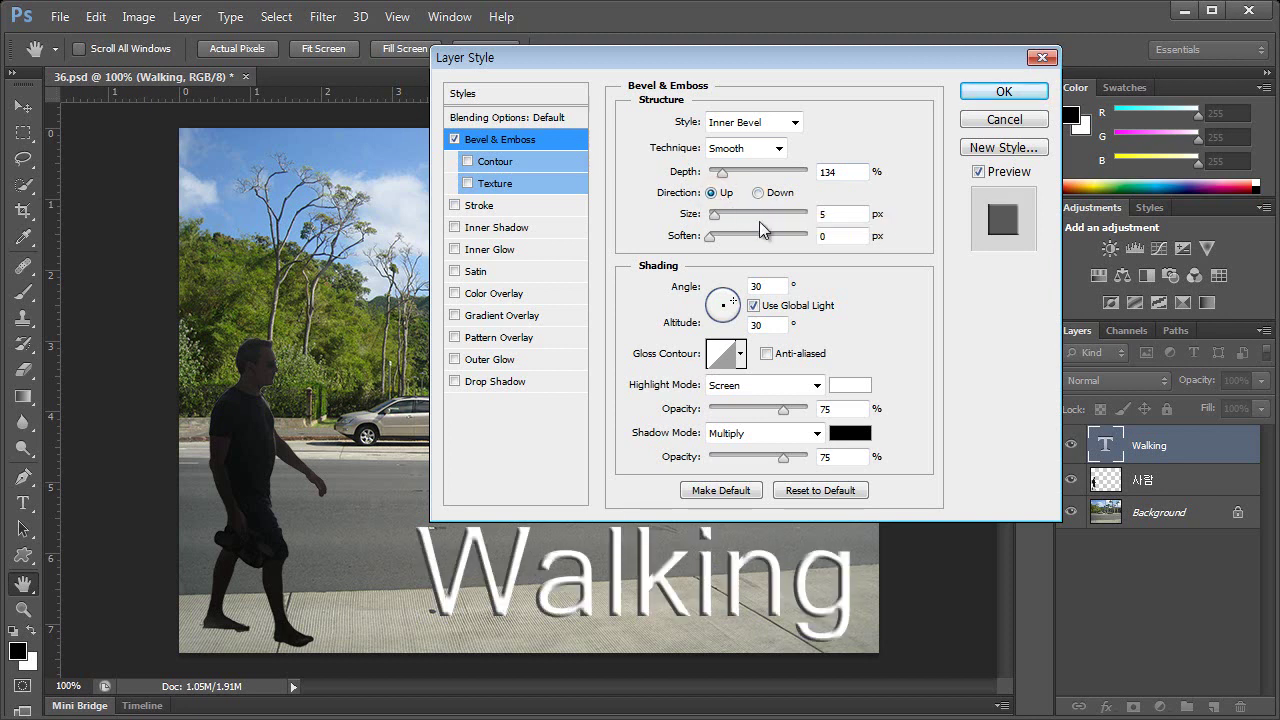
- Set the bevel's Soften to 2 px and its light to an angle of 119° with an altitude of 21°
left_click_drag(710, 215, 714, 218)
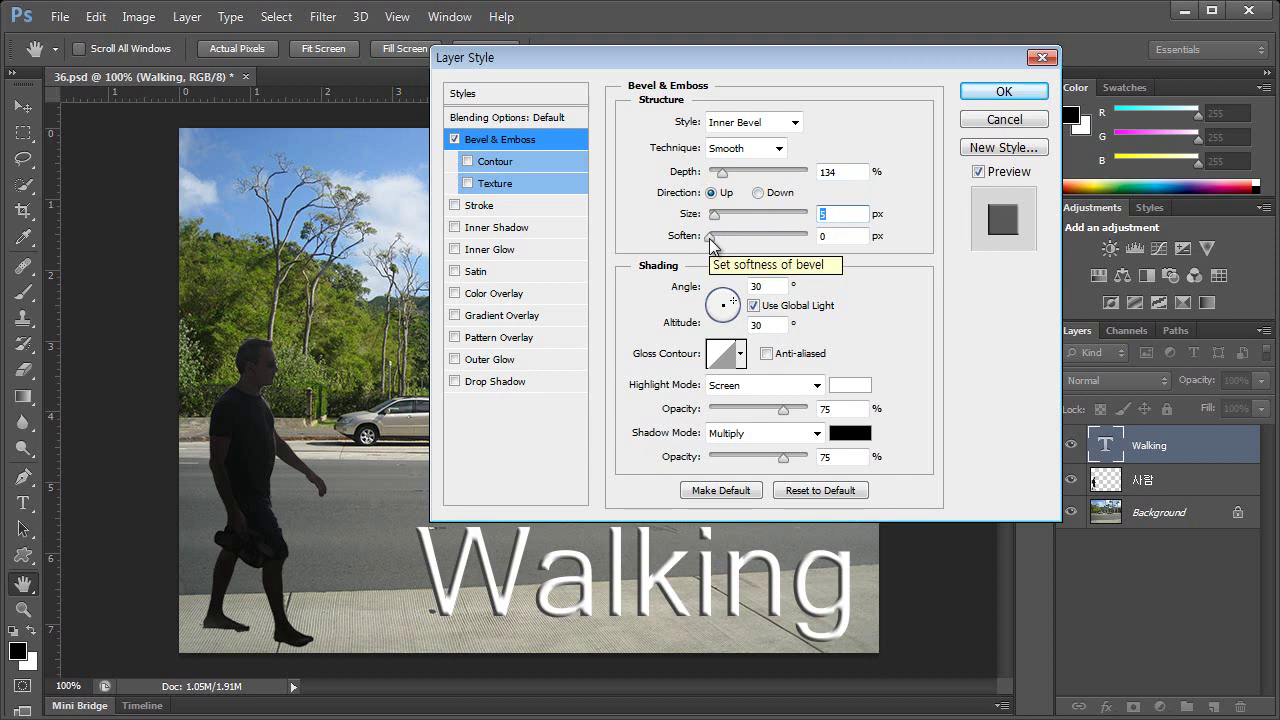
mouse_move(710, 238)
left_mouse_down()
mouse_move(762, 230)
mouse_move(723, 236)
left_mouse_up()
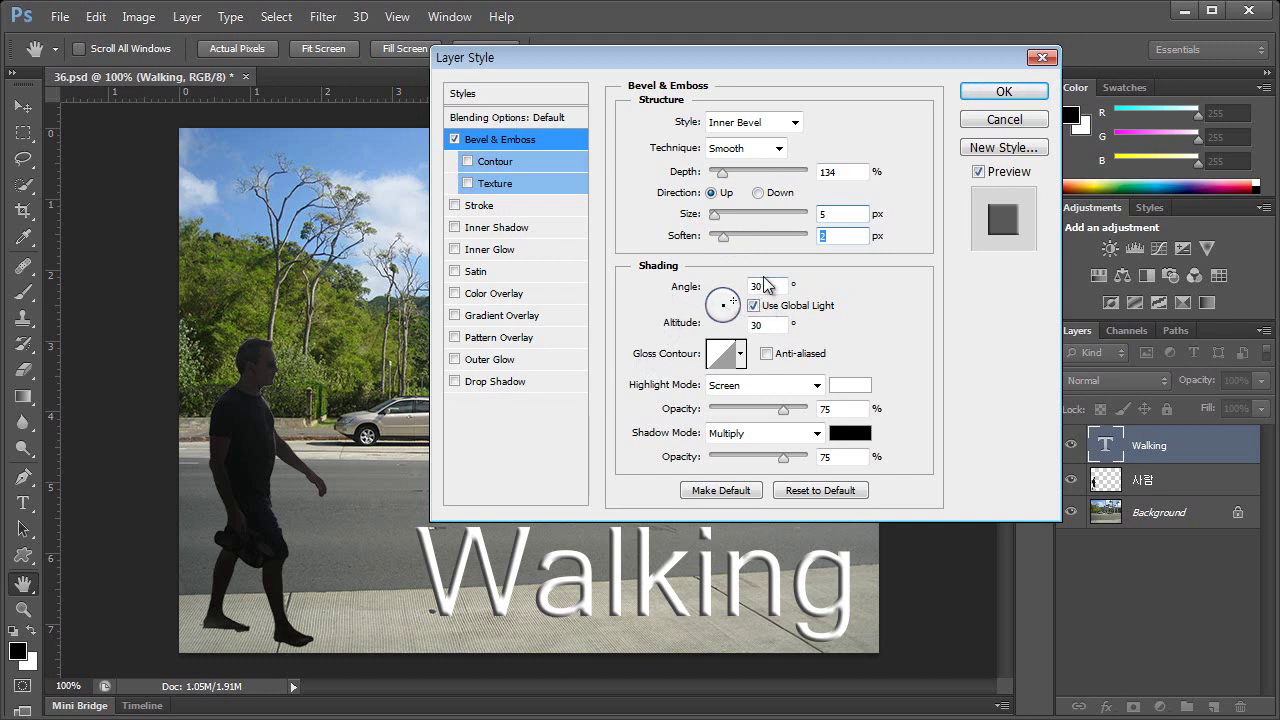
mouse_move(733, 308)
left_mouse_down()
mouse_move(720, 298)
mouse_move(710, 322)
mouse_move(706, 312)
mouse_move(735, 315)
mouse_move(736, 304)
left_mouse_up()
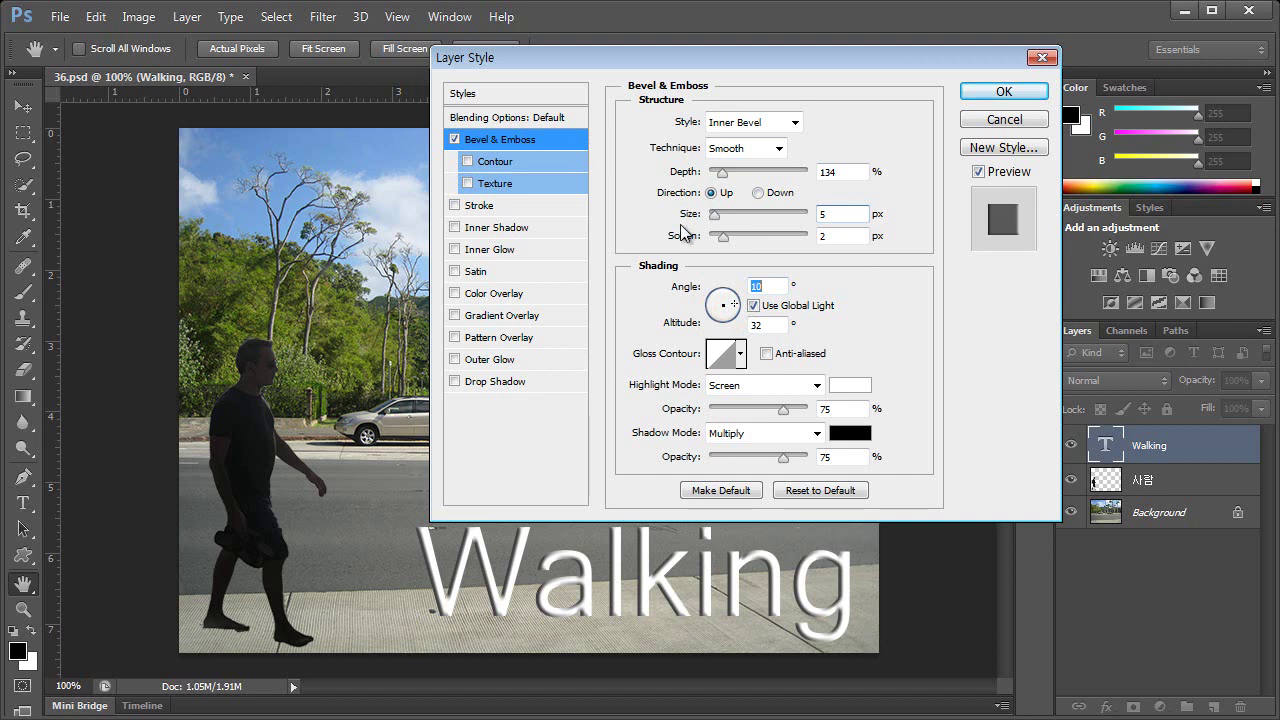
mouse_move(731, 308)
left_mouse_down()
mouse_move(734, 298)
mouse_move(717, 301)
left_mouse_up()
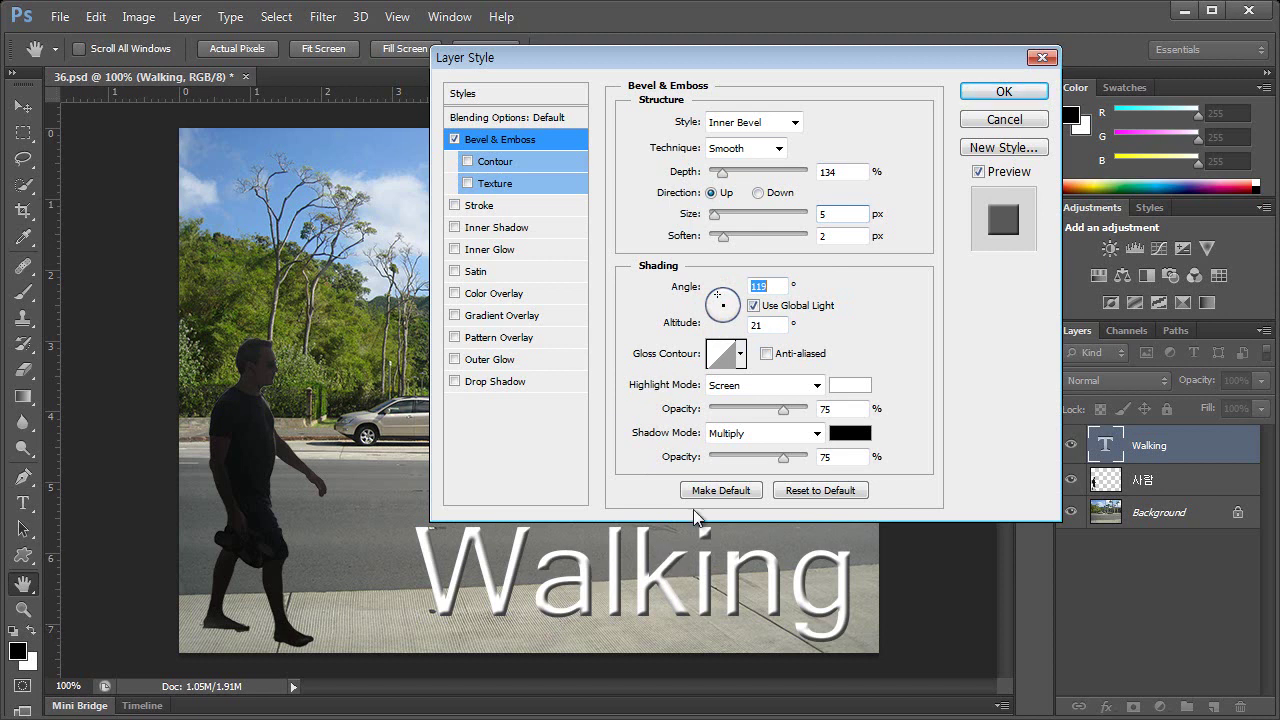
- Try several gloss contour presets on the Walking bevel, including the double-peak, inverted cone, half-round and descending slope shapes
left_click(741, 354)
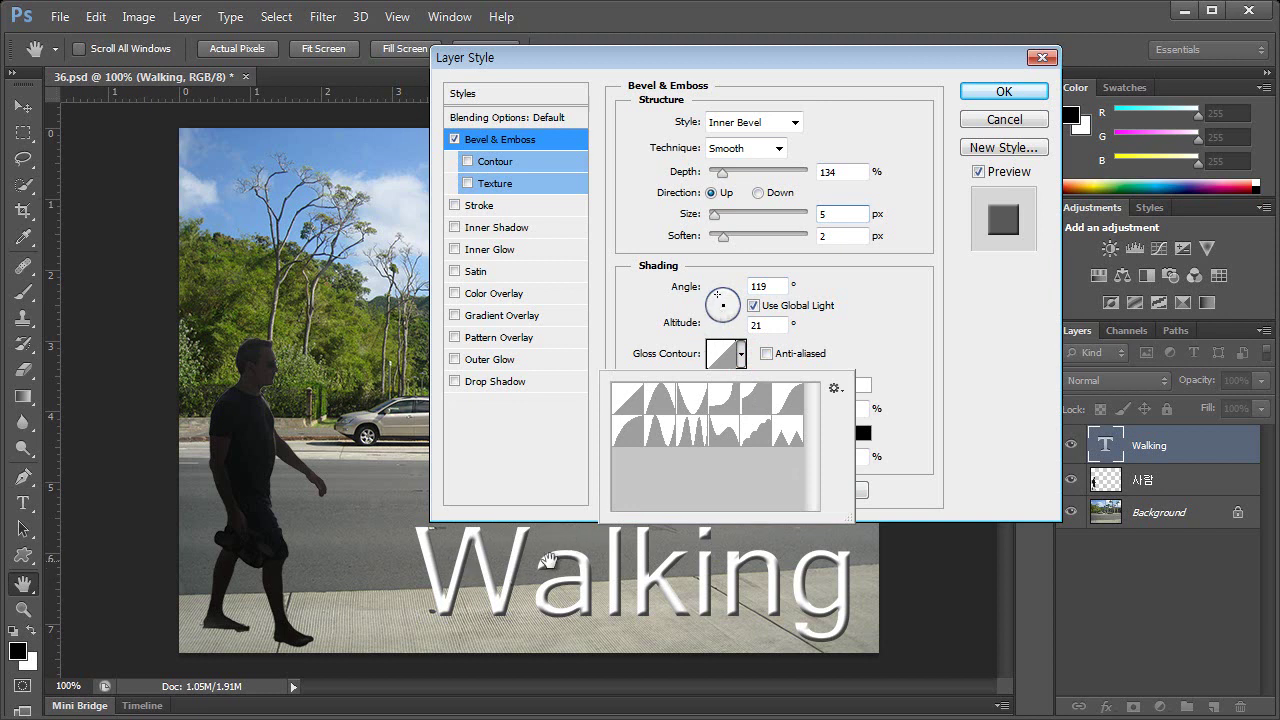
left_click(665, 398)
left_click(740, 353)
left_click(739, 354)
left_click(687, 430)
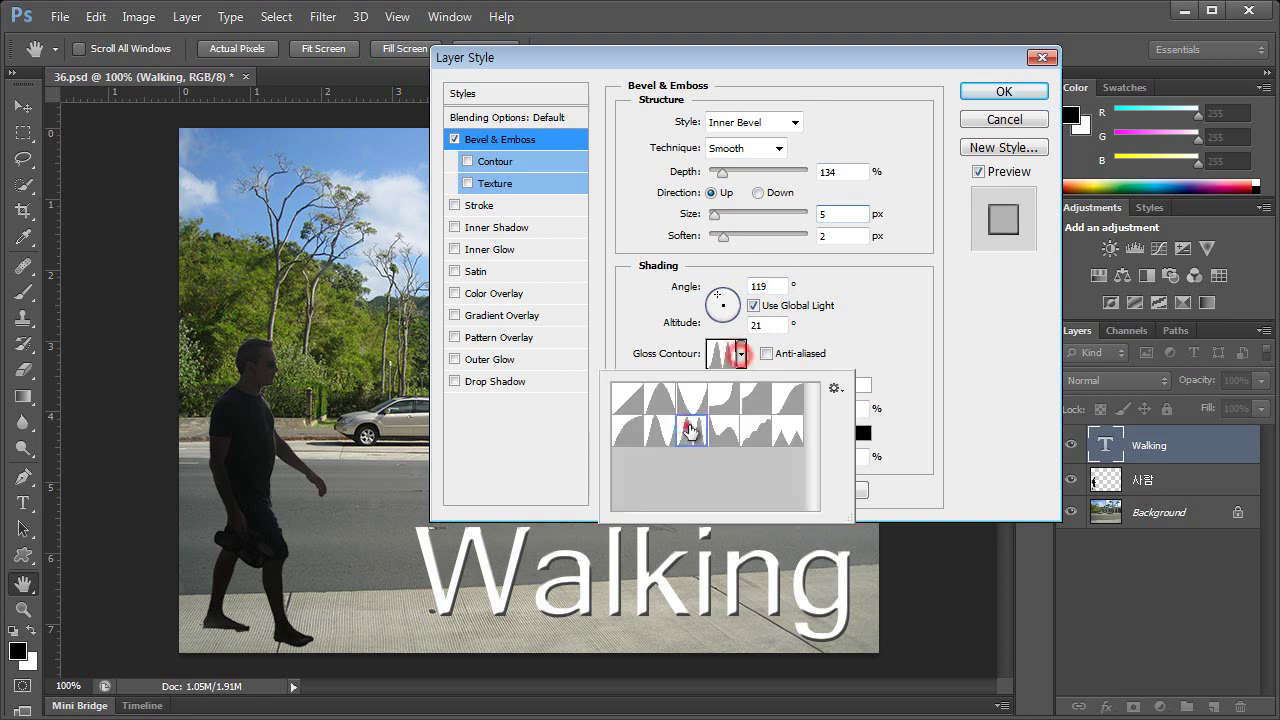
left_click(688, 395)
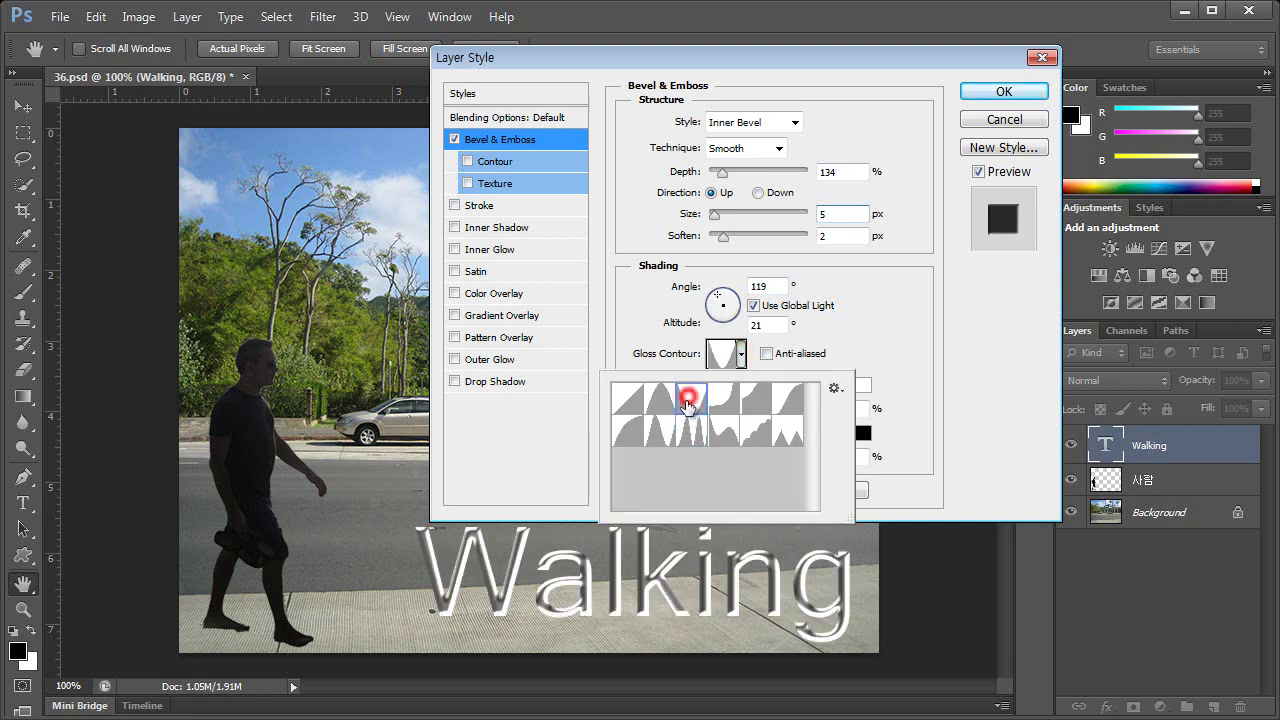
left_click(652, 436)
left_click(622, 432)
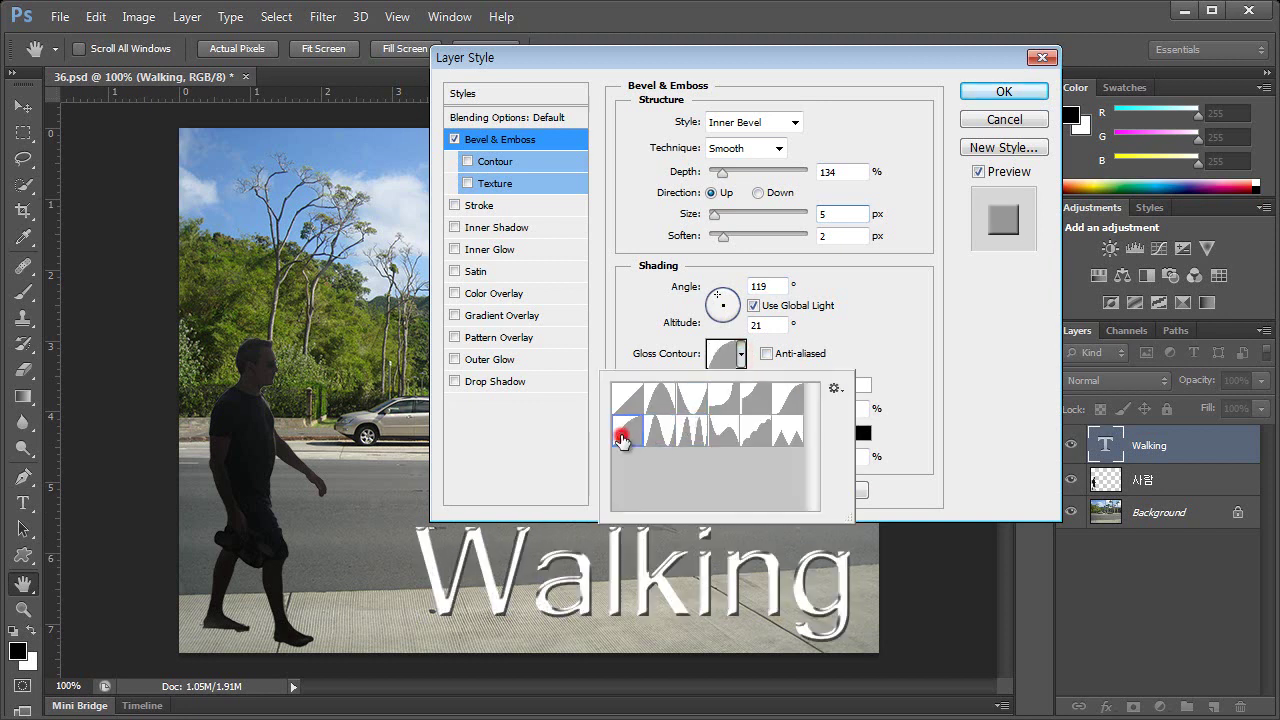
left_click(722, 432)
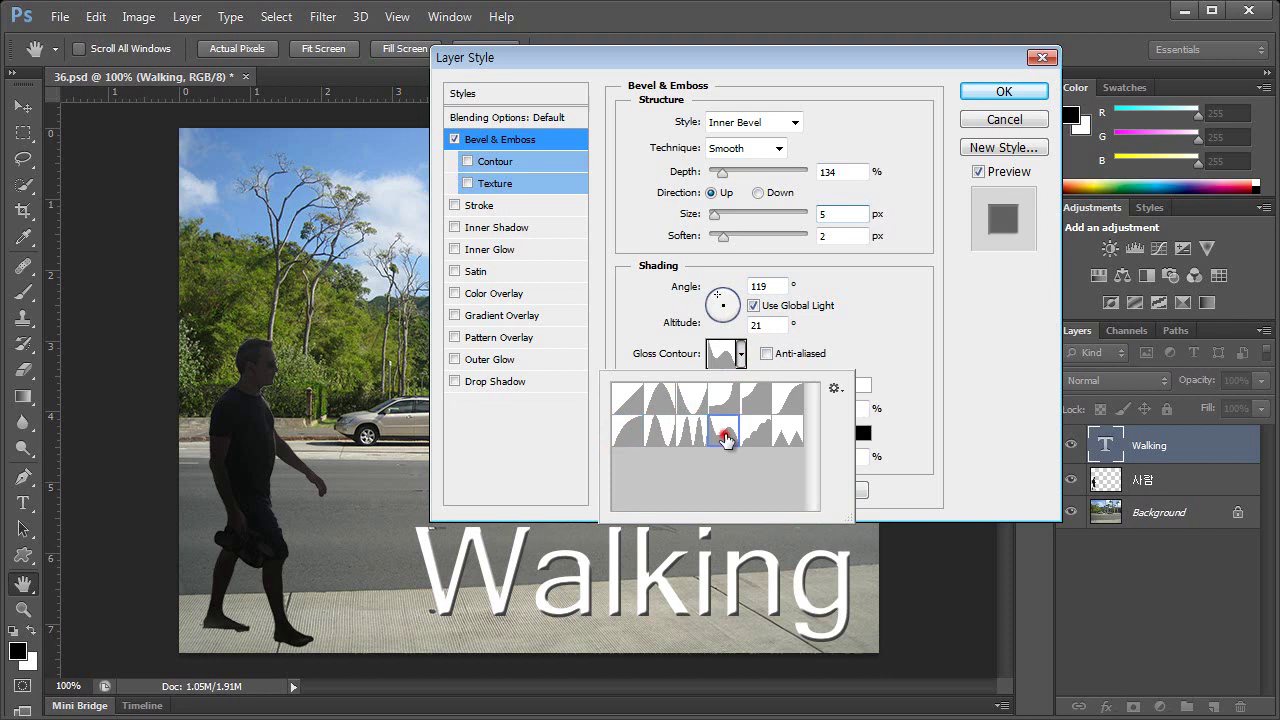
left_click(629, 432)
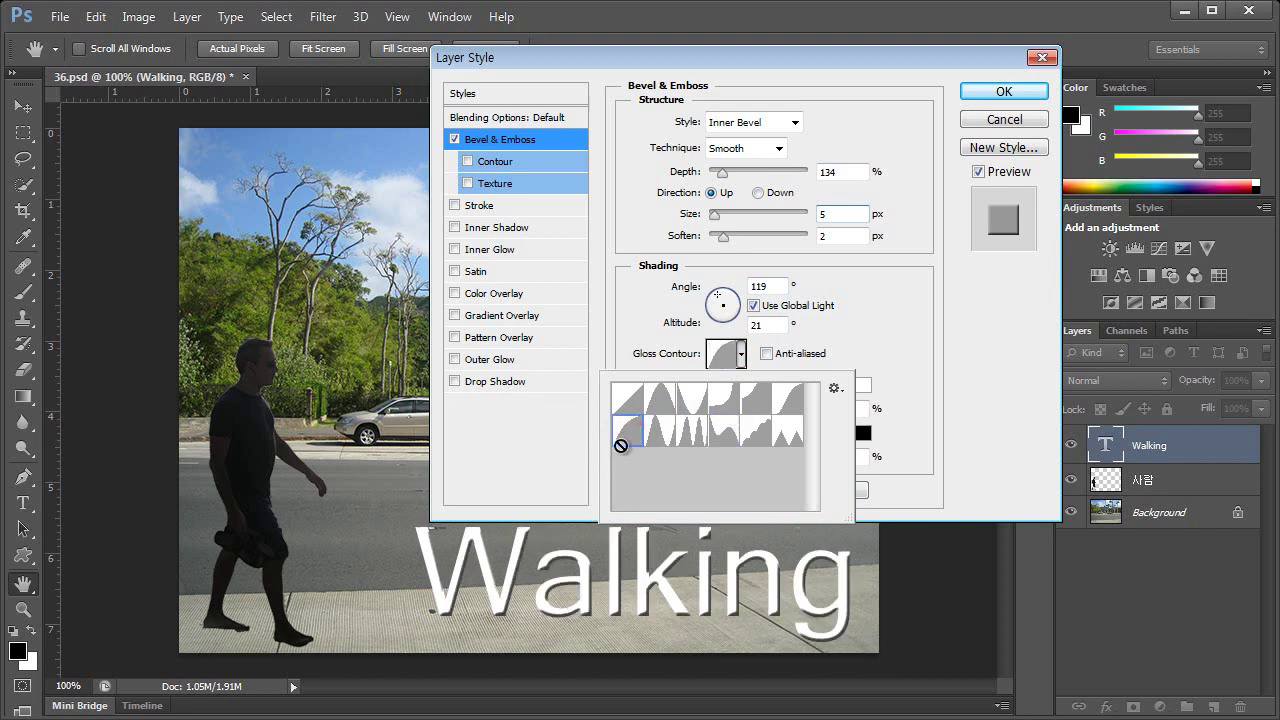
- Choose the narrow single-peak gloss contour next to the half-round one and apply the Bevel & Emboss style
left_click(657, 432)
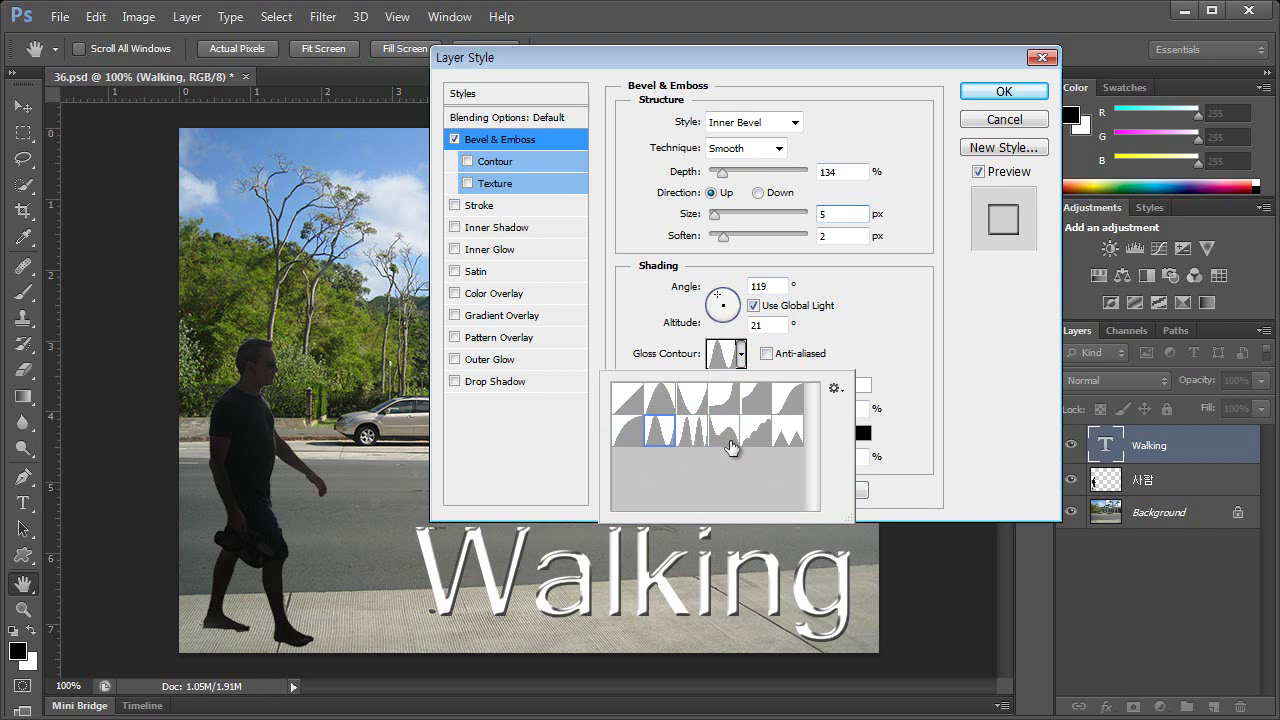
left_click(874, 351)
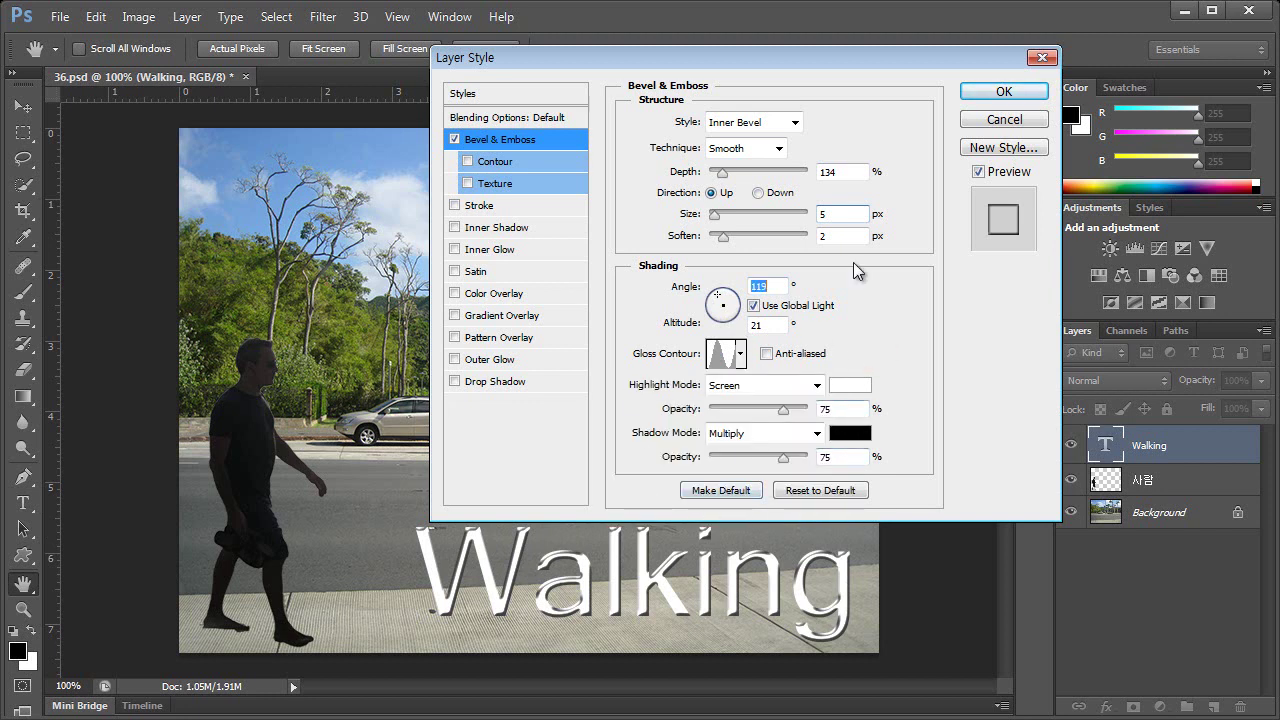
left_click(1000, 92)
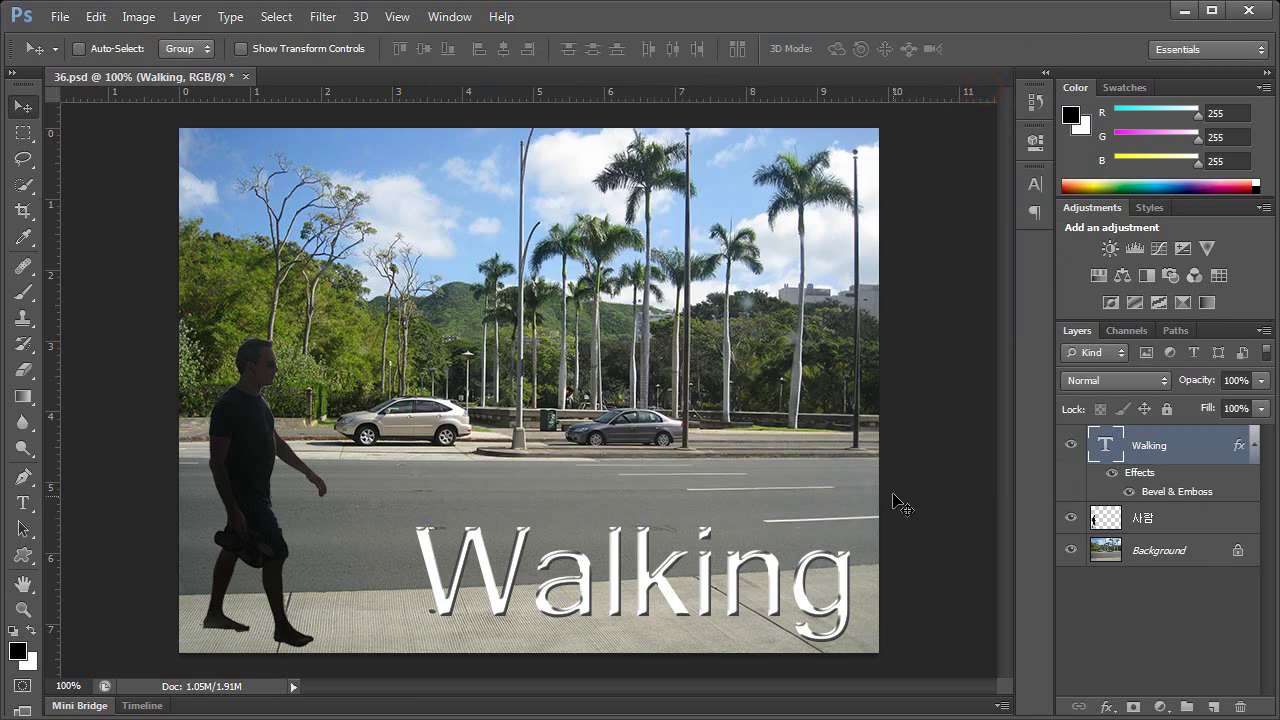